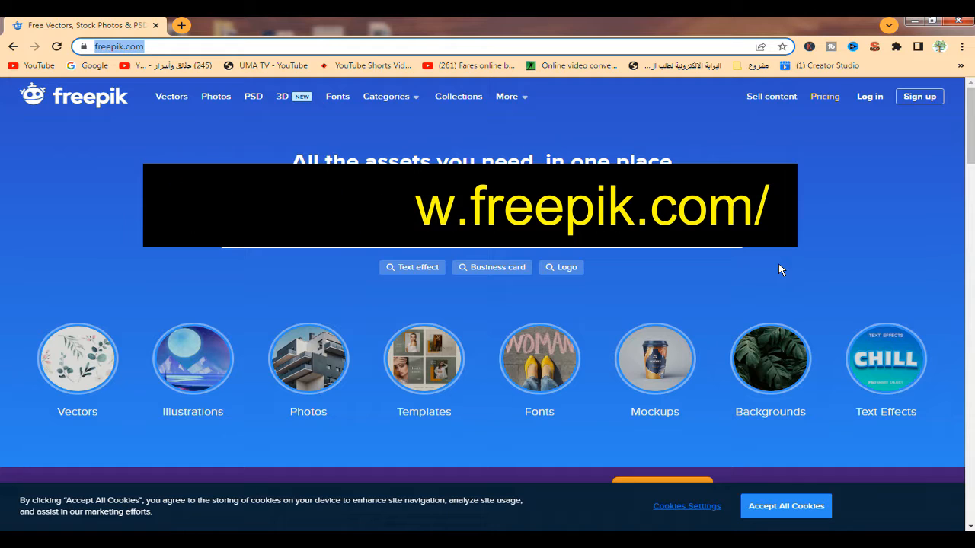
- Open Freepik's contributor site through Sell content and register as a contributor with a Google account
scroll(778, 265, down, 5)
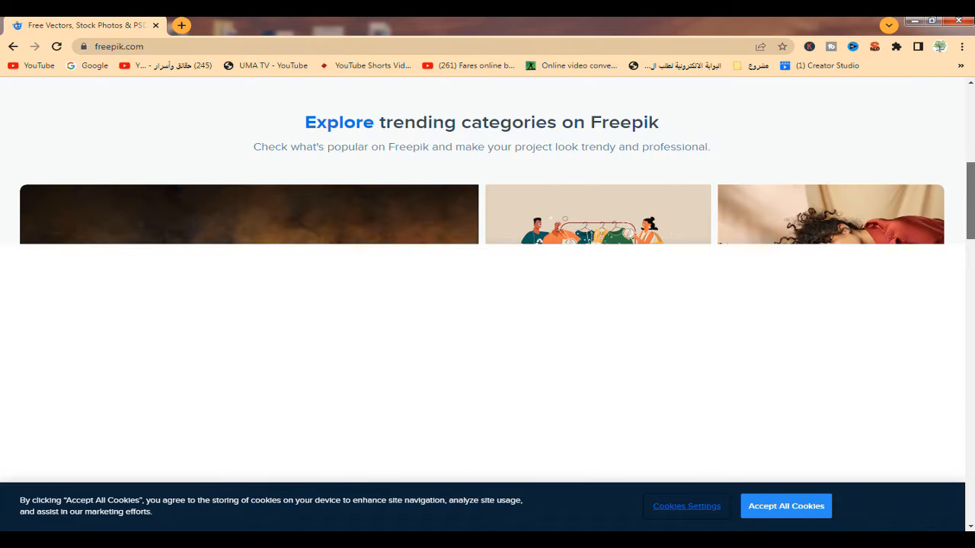
scroll(969, 116, up, 10)
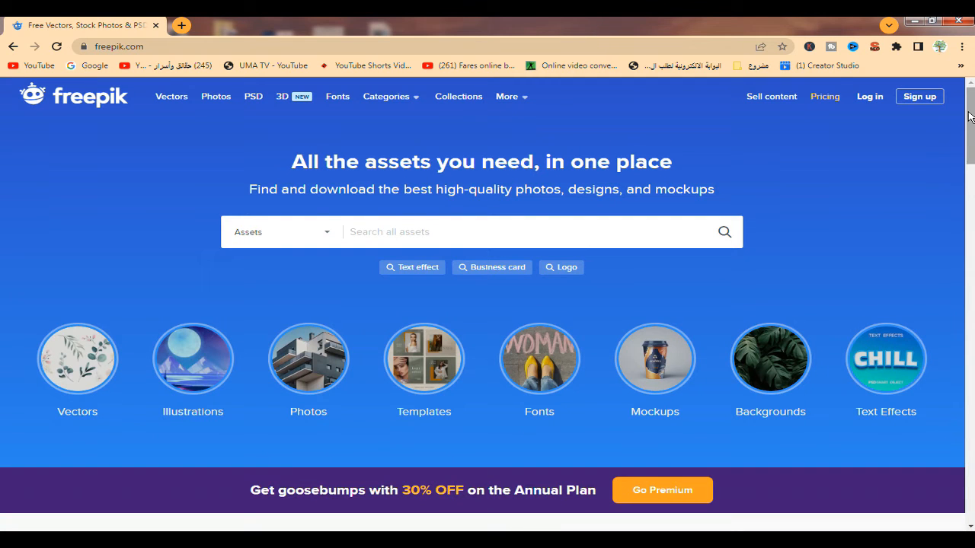
click(766, 101)
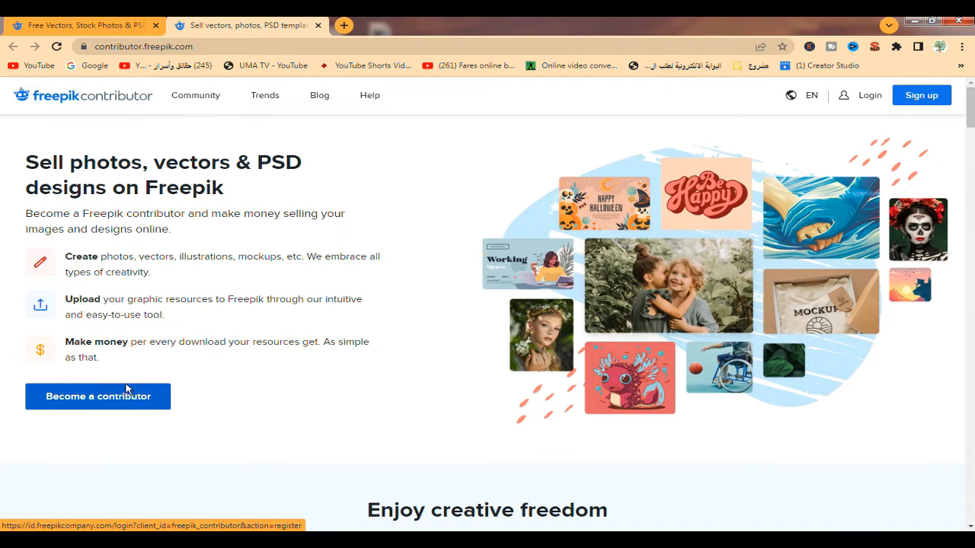
click(89, 407)
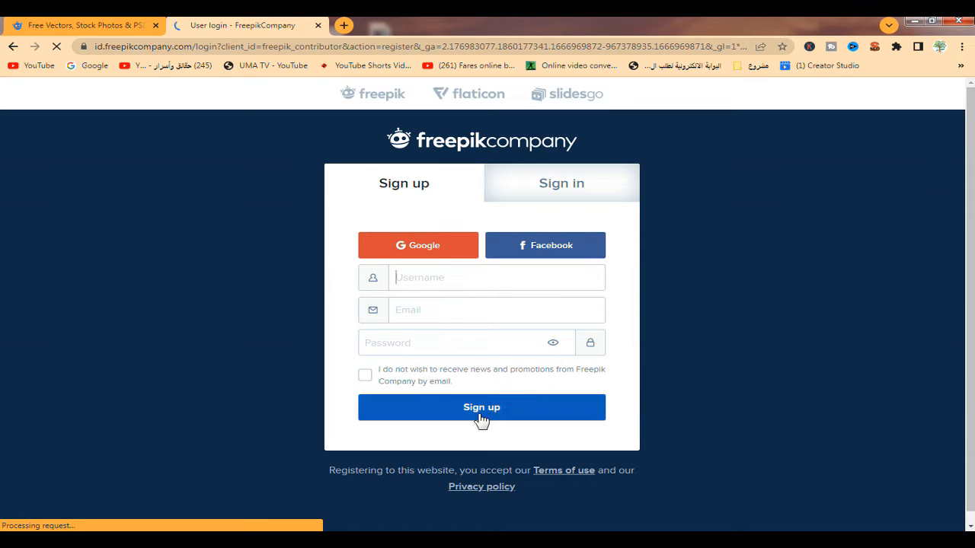
click(419, 253)
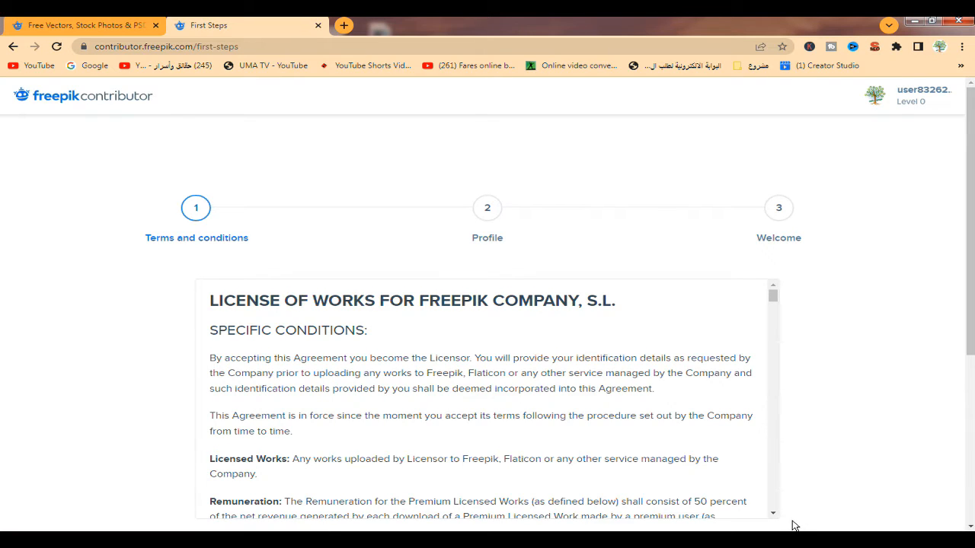
- Review and accept the contributor terms and conditions
scroll(810, 503, down, 1)
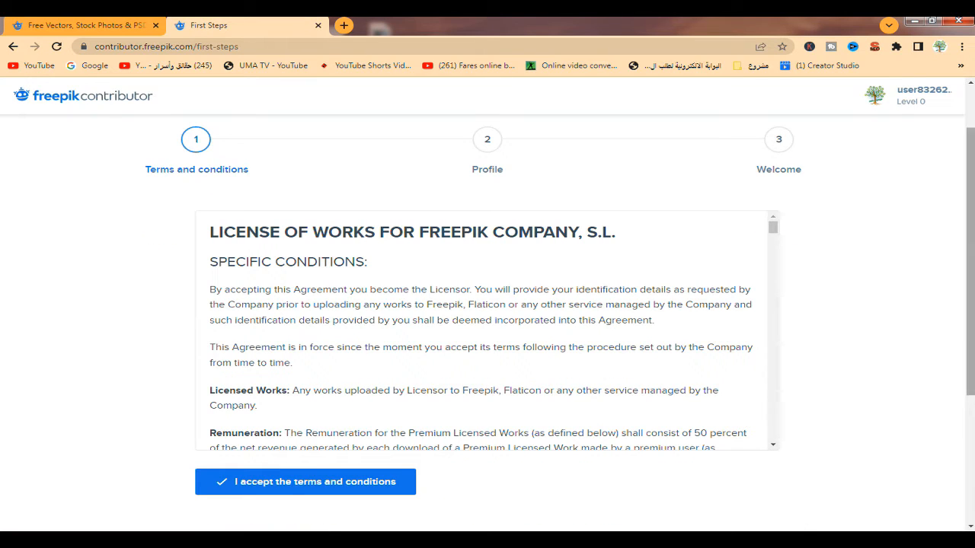
scroll(907, 371, down, 3)
scroll(906, 370, up, 3)
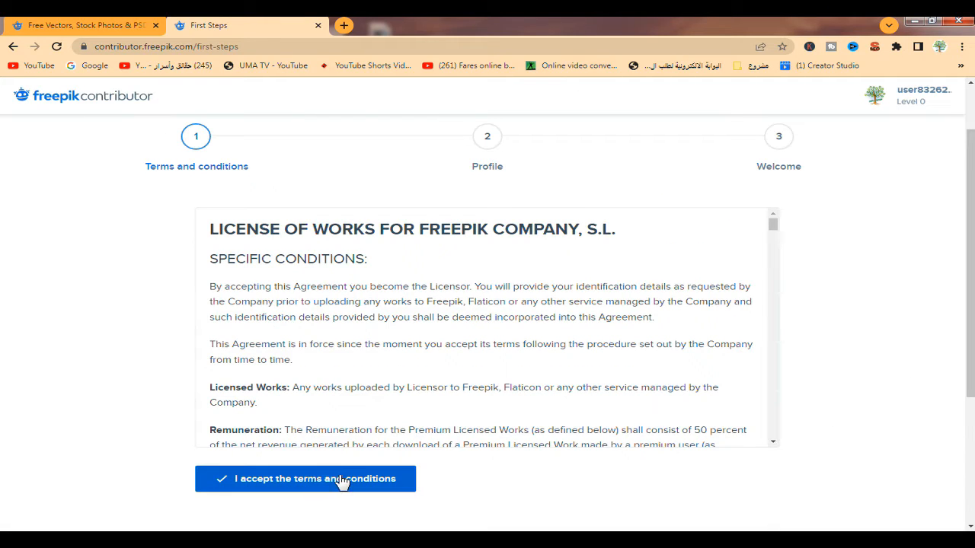
click(302, 487)
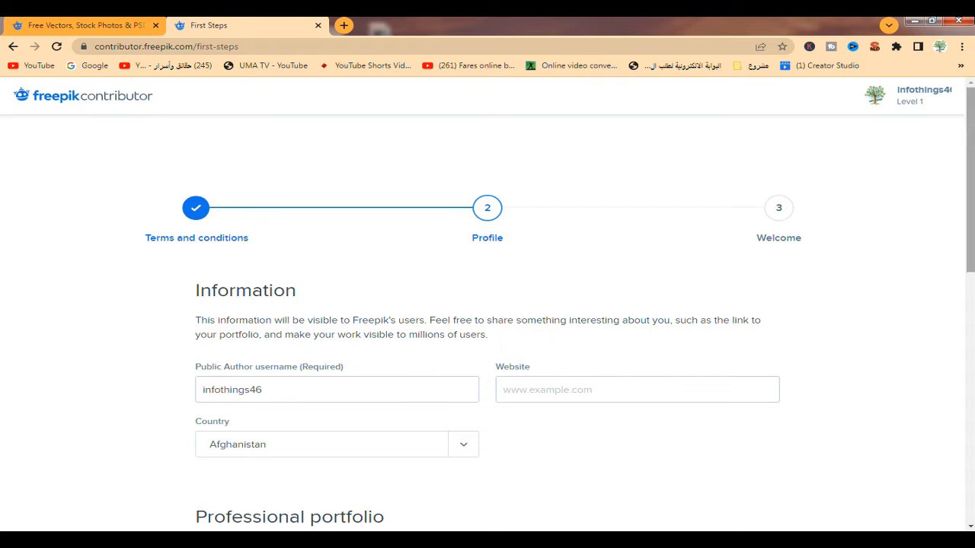
- Complete the contributor profile stage and continue to the dashboard to start uploading
scroll(819, 292, down, 2)
click(689, 287)
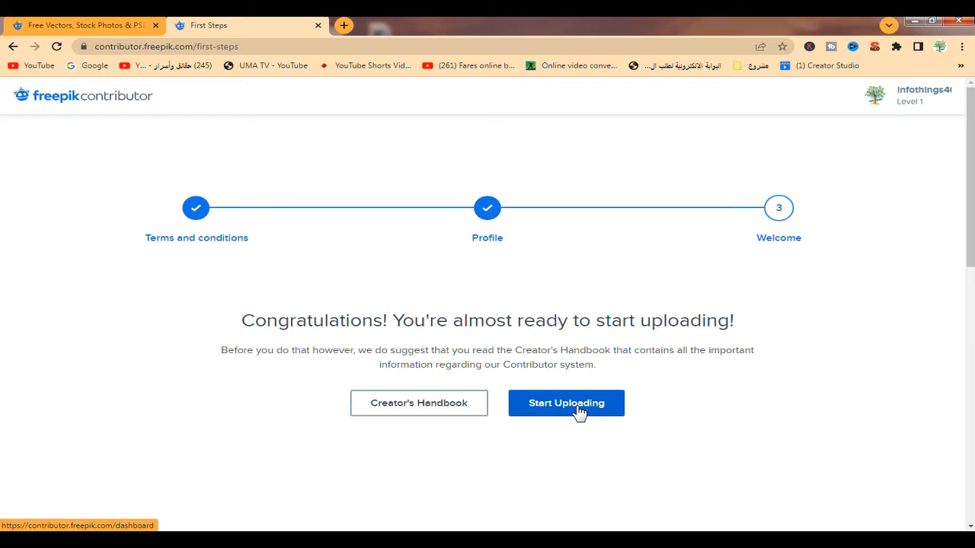
click(562, 413)
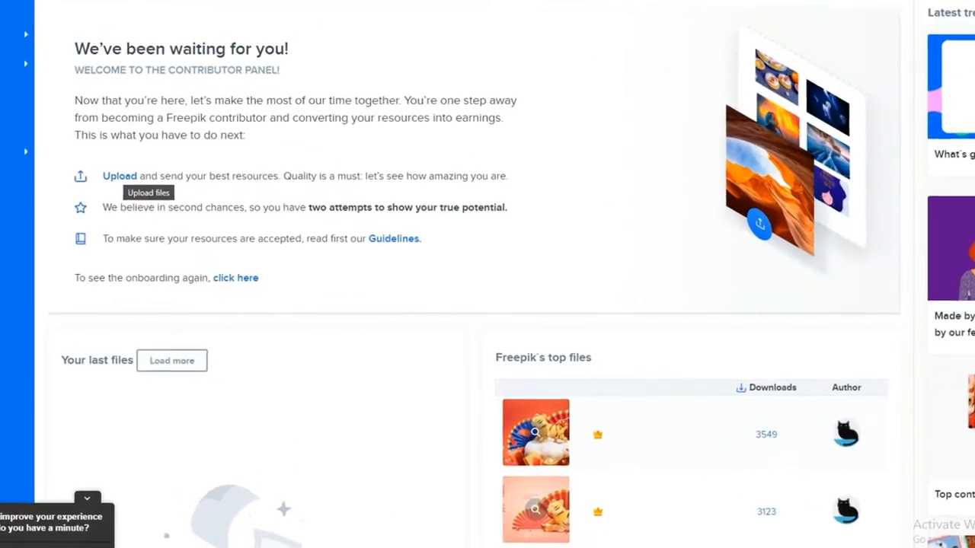
- Attach all the EPS, JPG and PSD files from New folder (6) to the upload
click(119, 175)
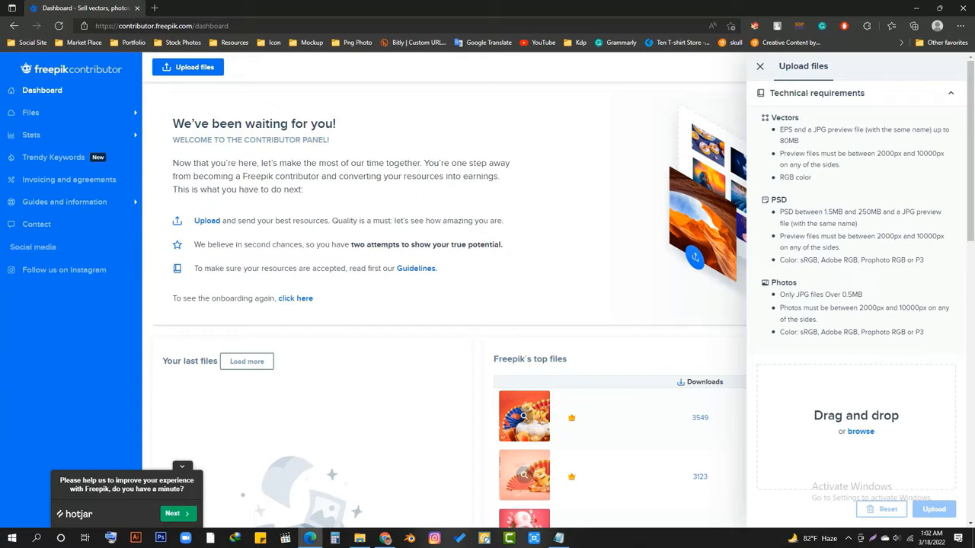
click(860, 432)
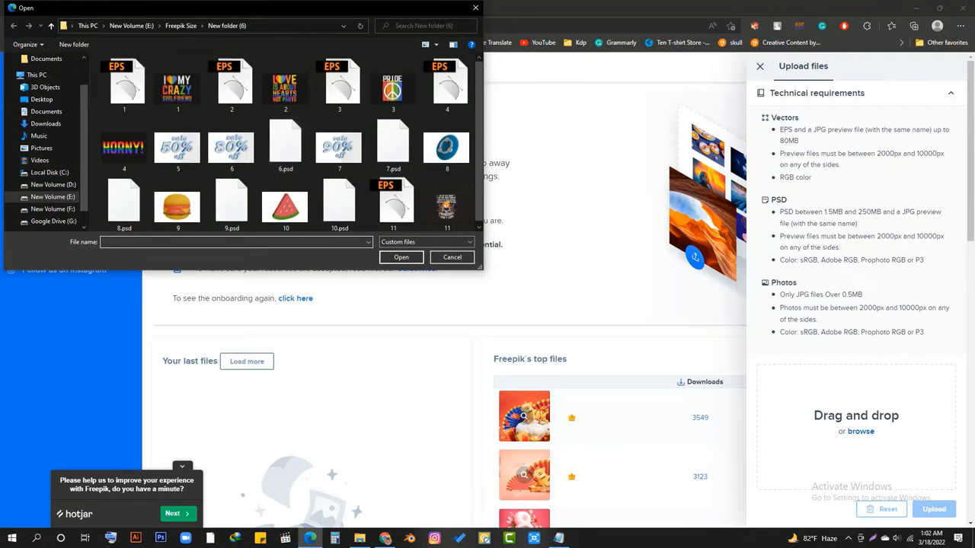
drag(94, 67, 451, 228)
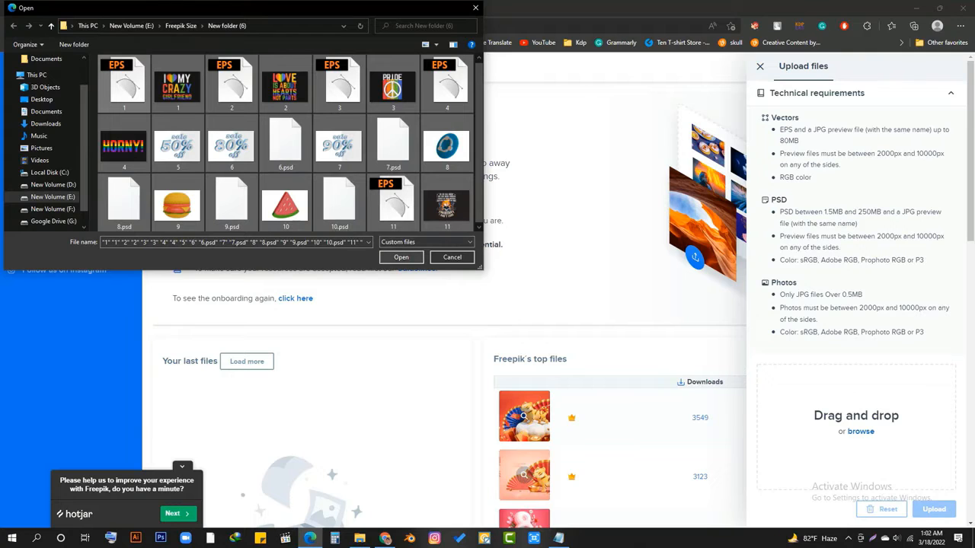
key(Return)
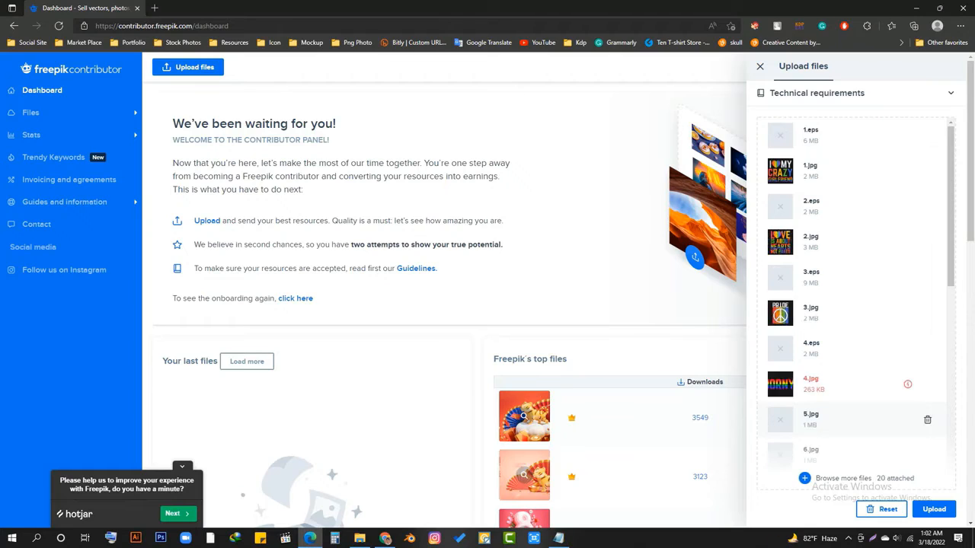
- Remove 4.jpg and 4.eps from the list of attached files
mouse_move(907, 384)
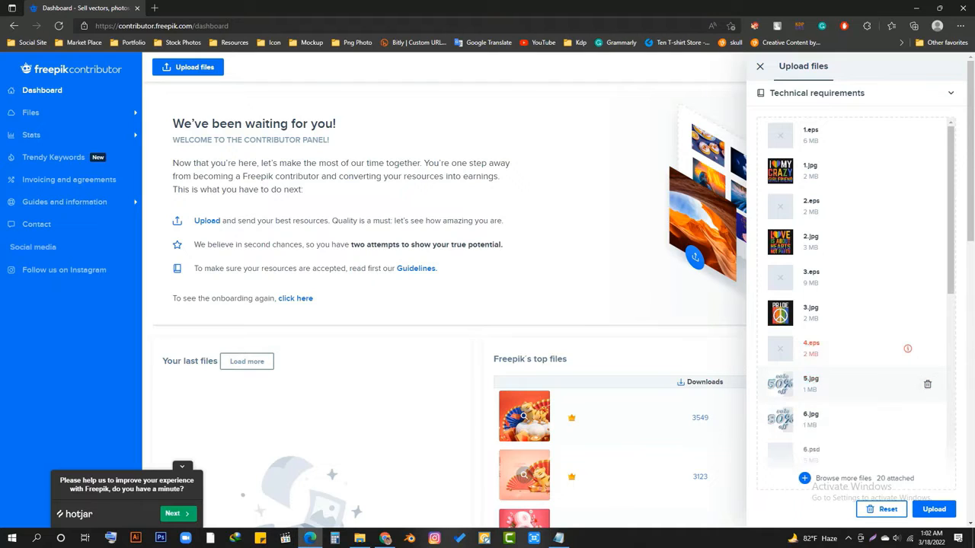
click(927, 383)
click(927, 348)
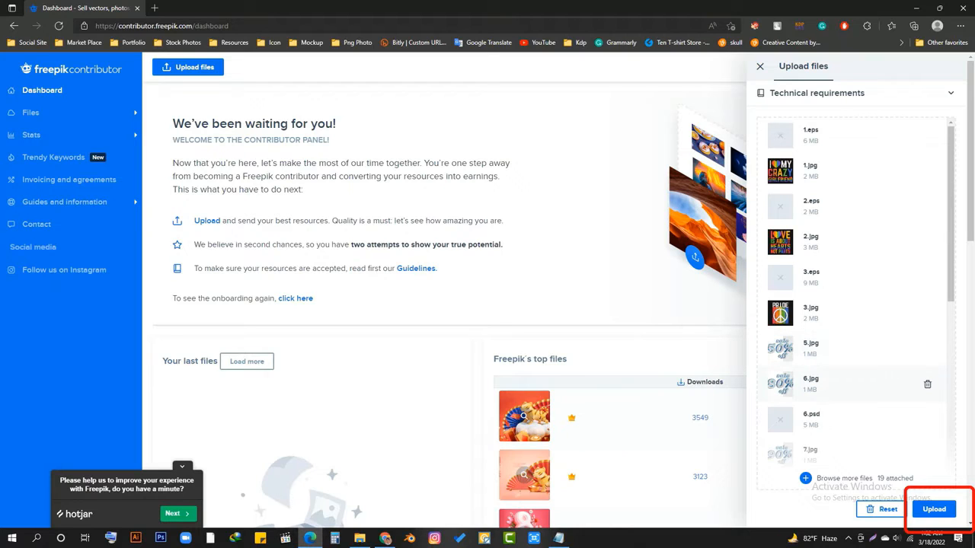
- Check the rest of the attached file list and upload the files
scroll(926, 449, down, 1)
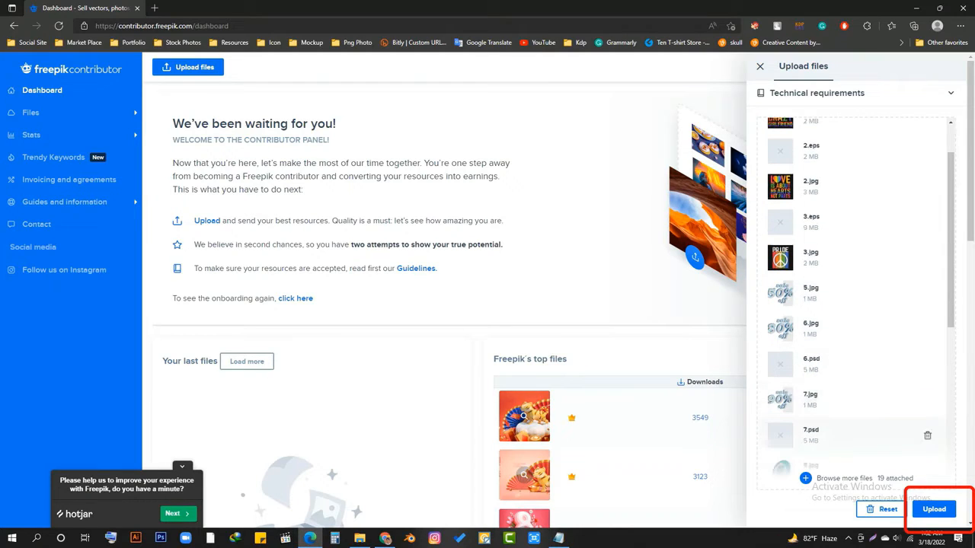
scroll(927, 427, down, 1)
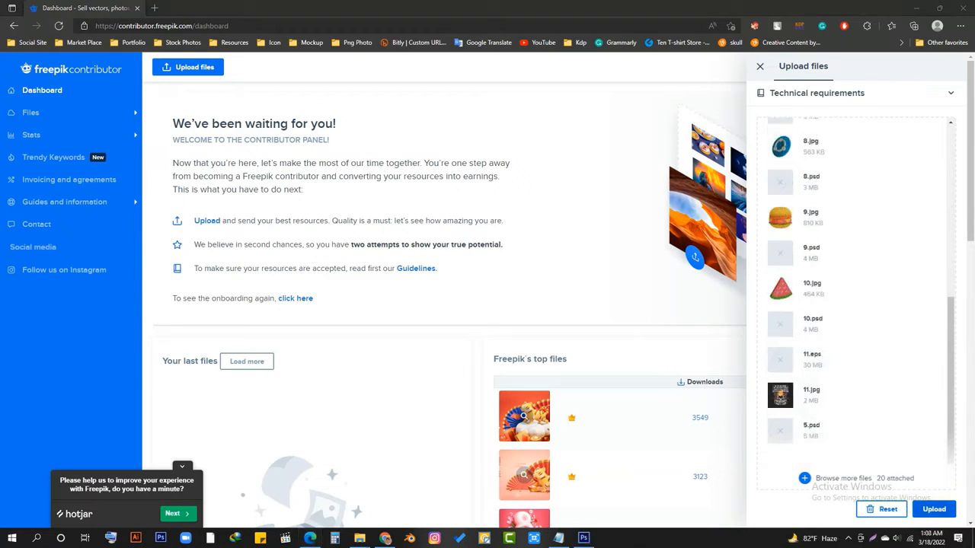
click(934, 509)
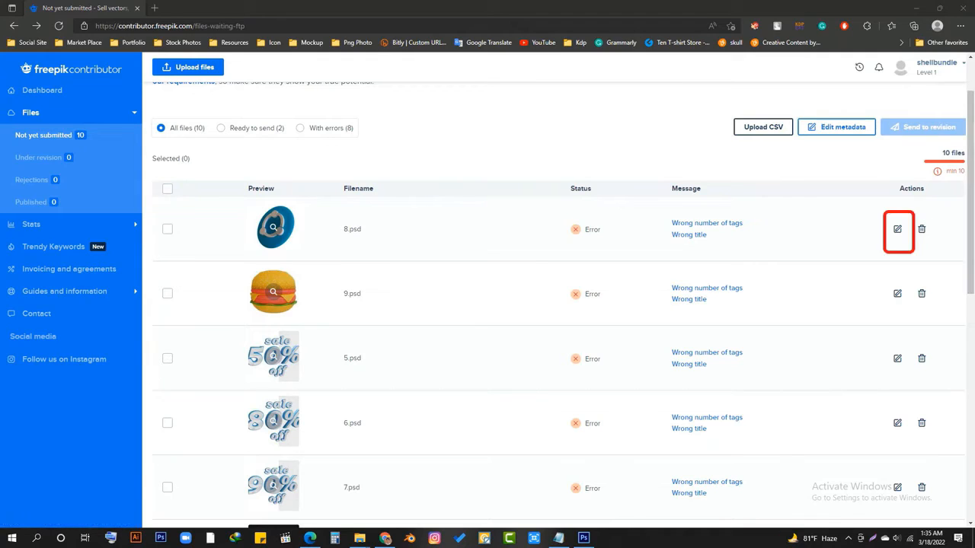
- Open the metadata editor for the uploaded files and give the burger image 9.jpg the title "Burger 3D Icon Premium PSD"
click(897, 229)
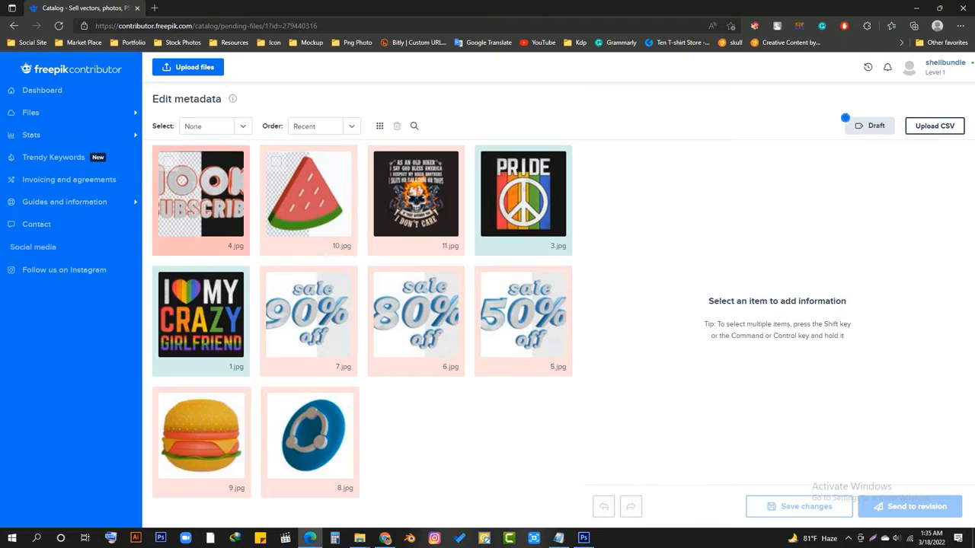
click(201, 437)
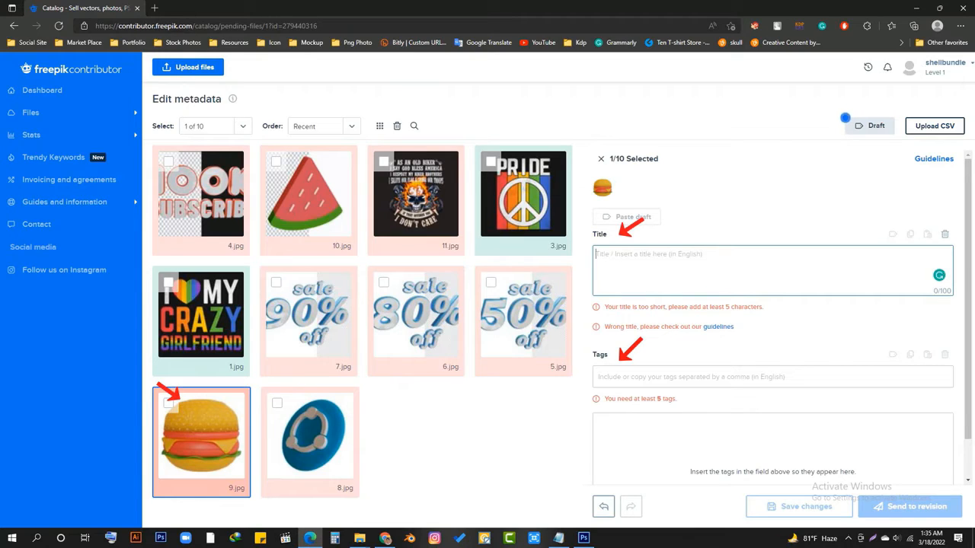
text(b)
key(BackSpace)
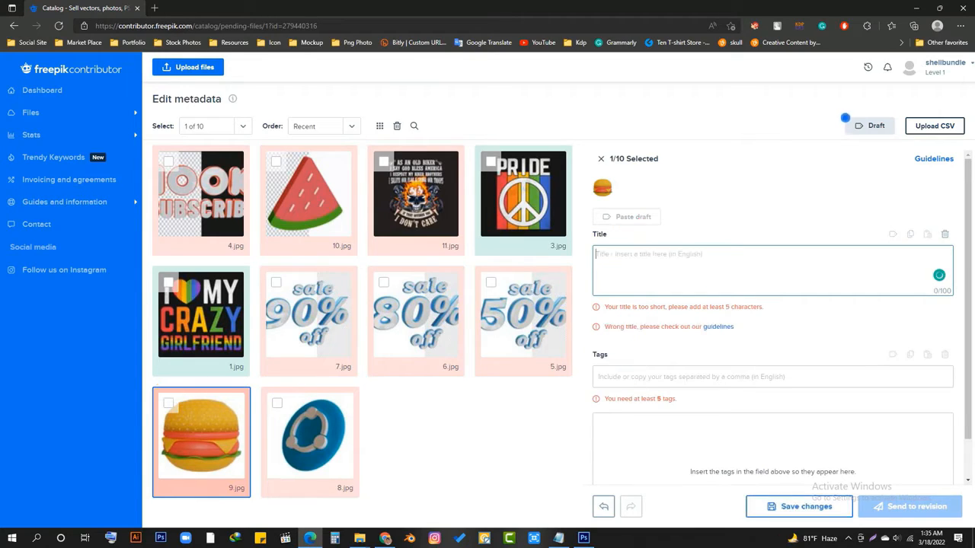
text(Bu)
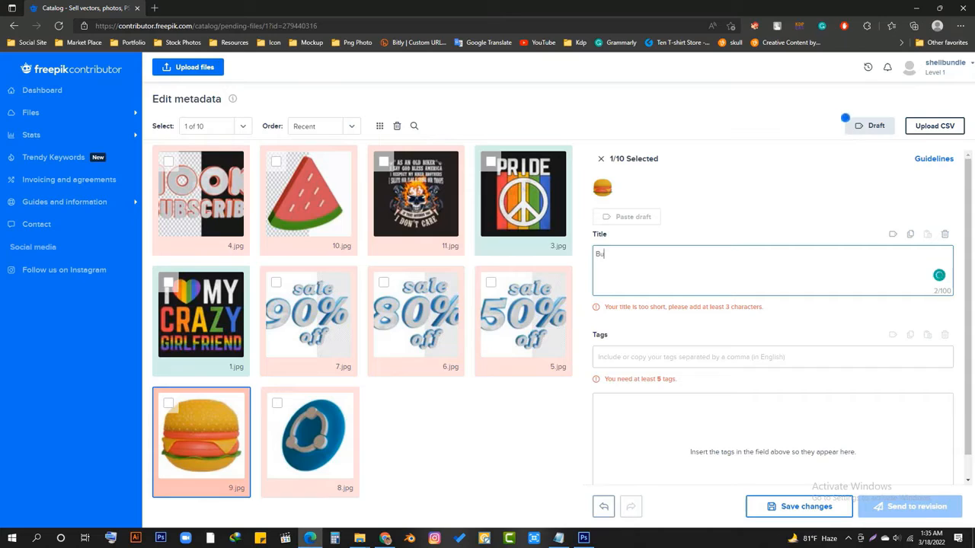
text(rger)
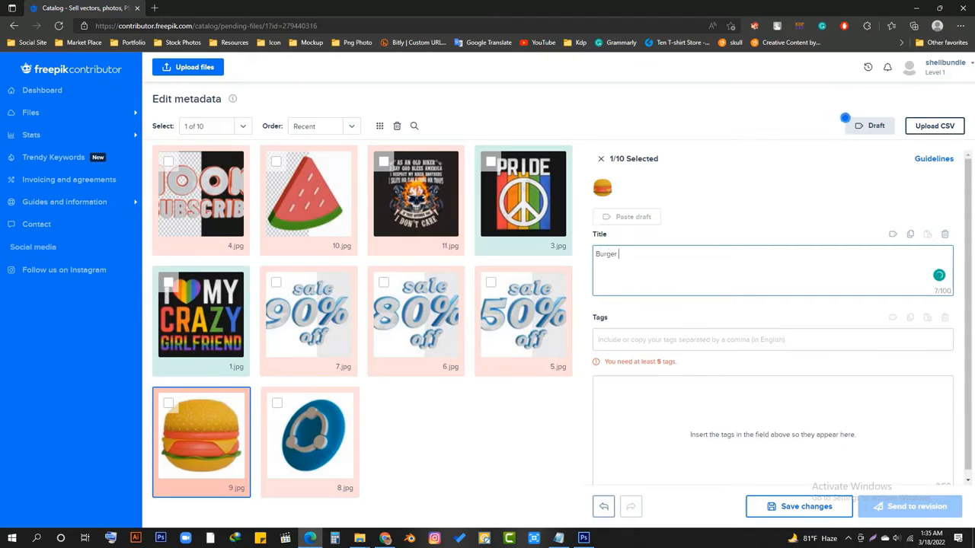
text( 3D Icon Ba)
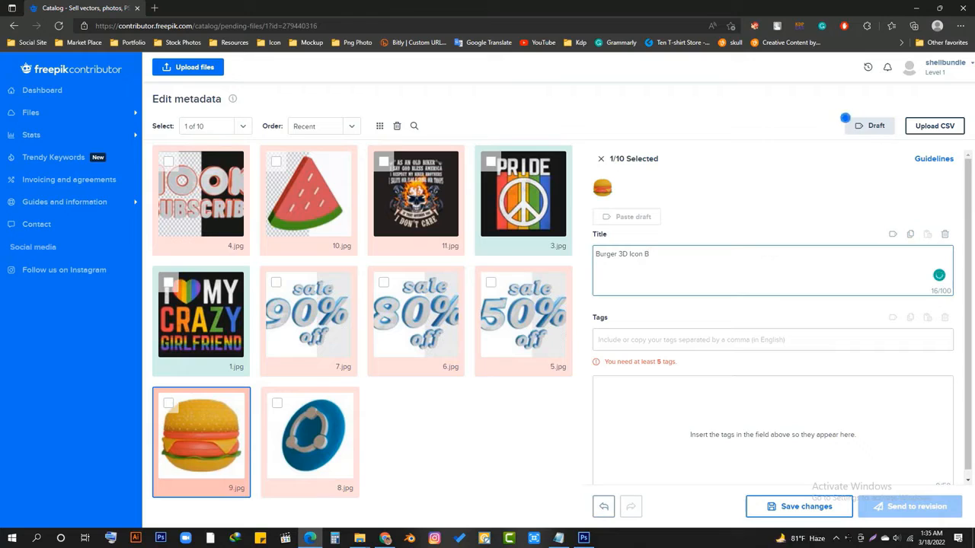
key(BackSpace)
text(land)
text(er)
key(BackSpace)
key(BackSpace)
key(BackSpace)
key(BackSpace)
key(BackSpace)
key(BackSpace)
key(BackSpace)
key(BackSpace)
text(Premium p)
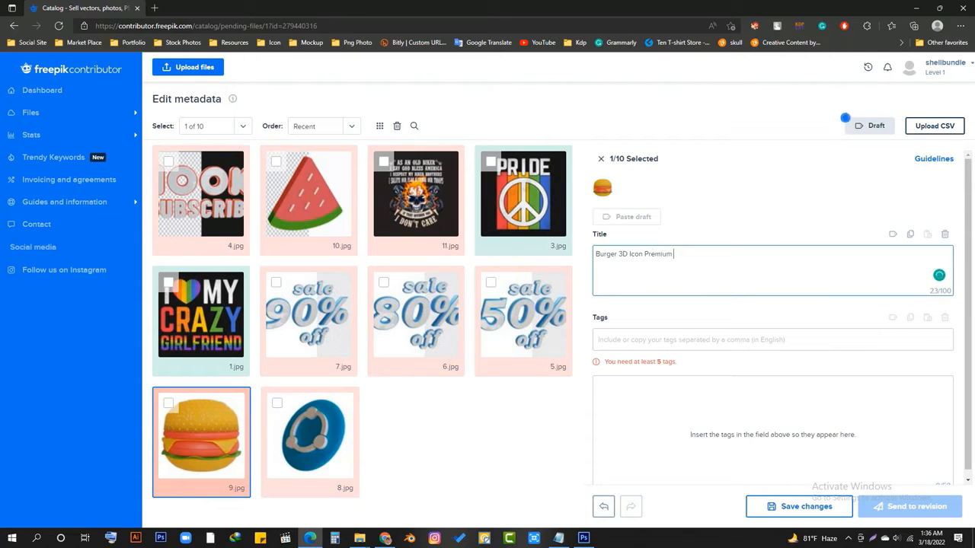
text(PSD)
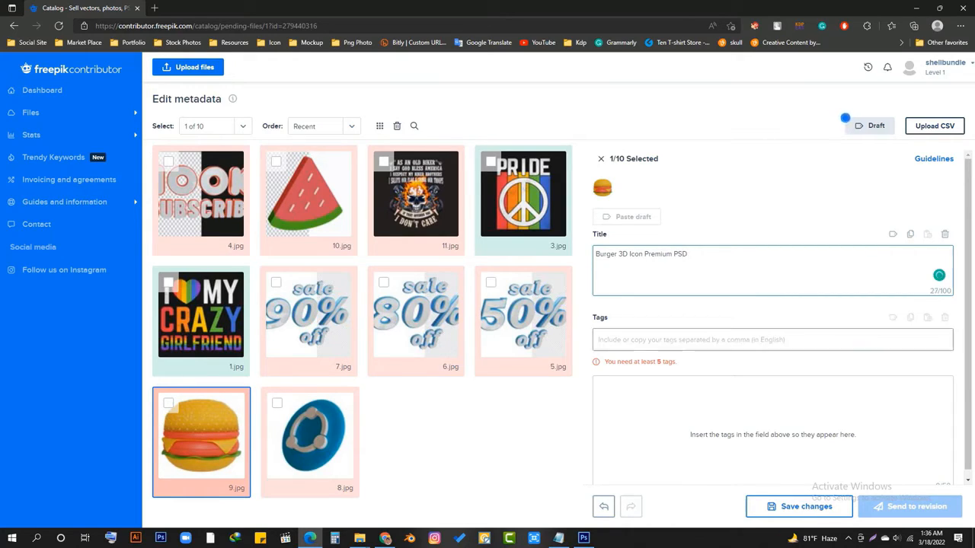
- Add the tags "burger icon", "3d icon" and "icon" to the burger image
key(Tab)
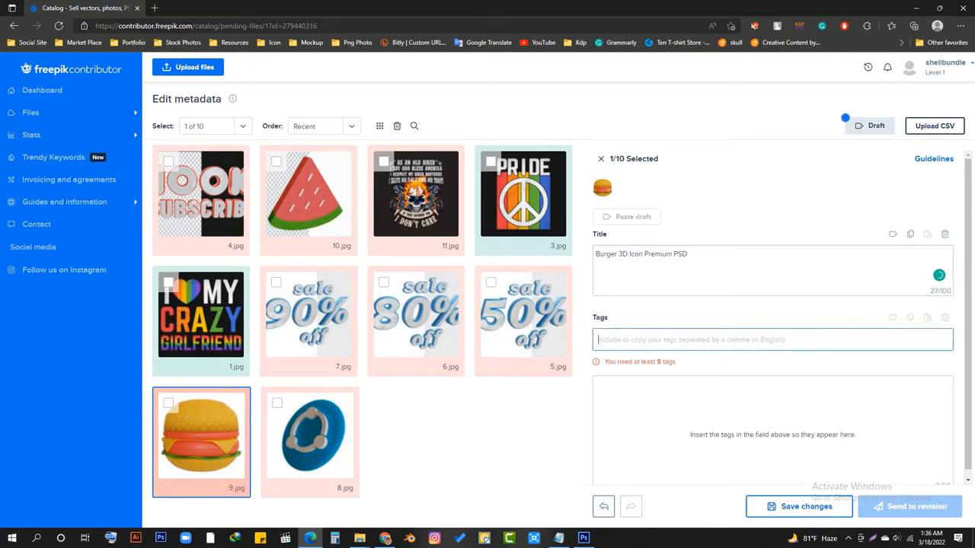
text(BURG)
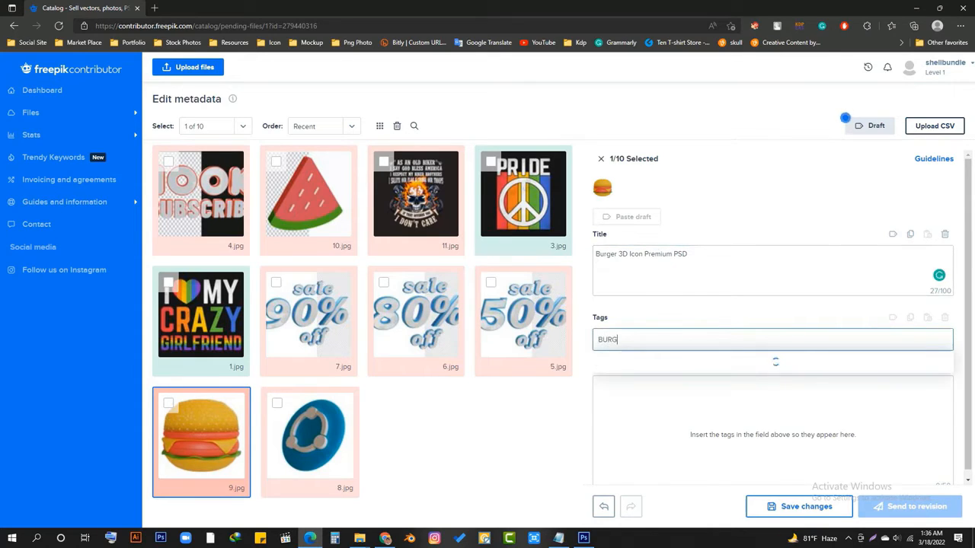
text(ER ICON)
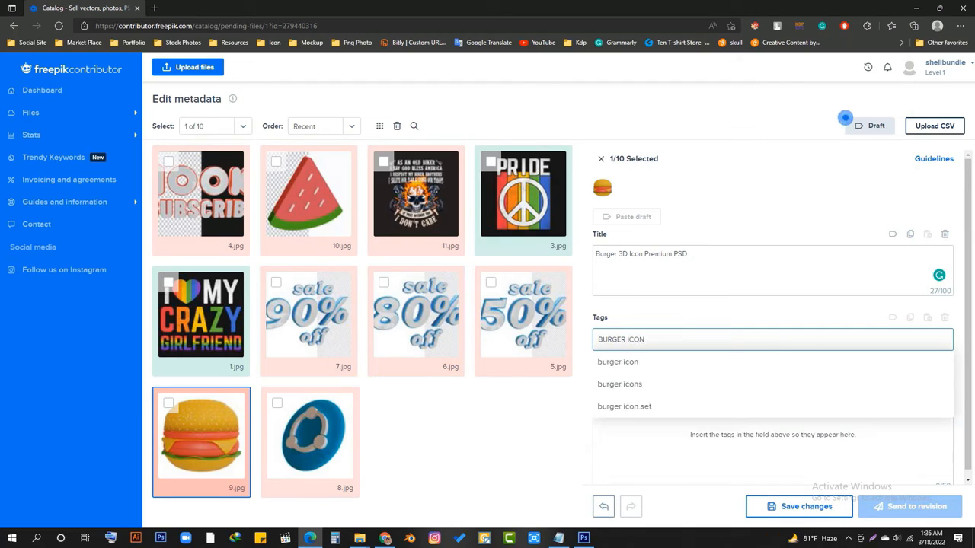
key(Return)
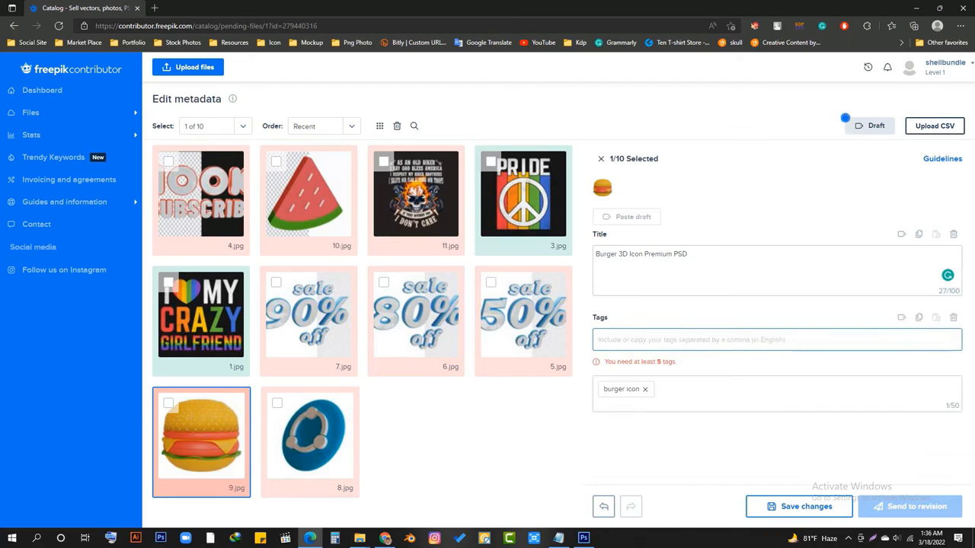
text(3D )
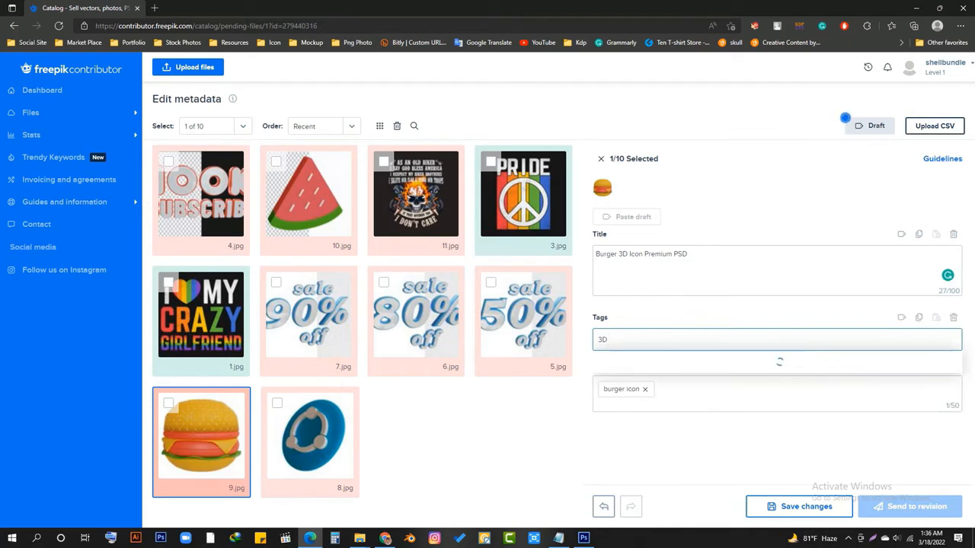
text(ICON)
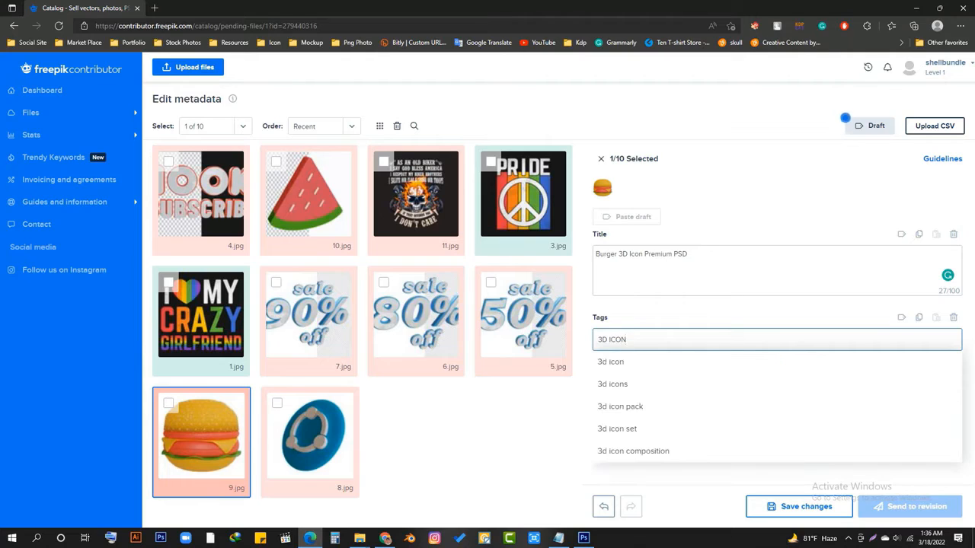
key(Return)
text(ICON)
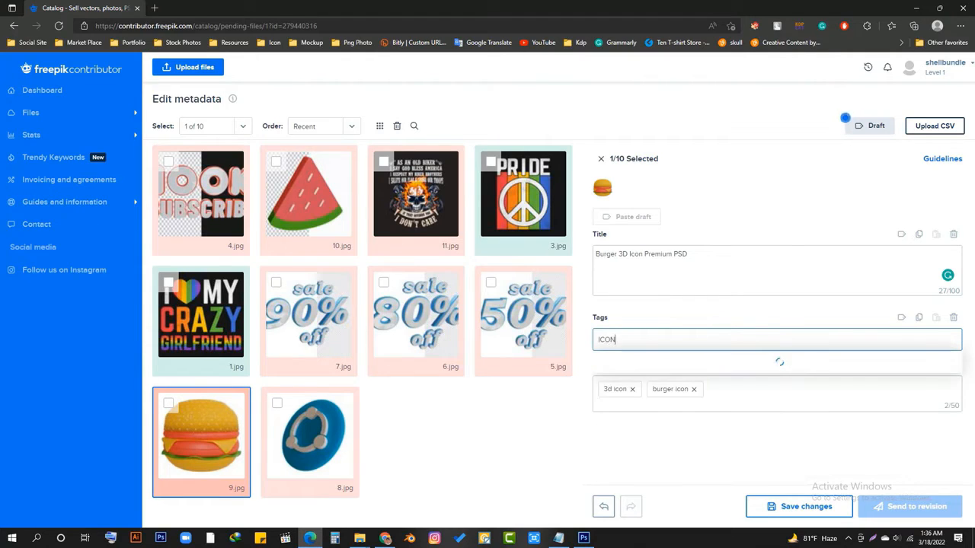
key(Return)
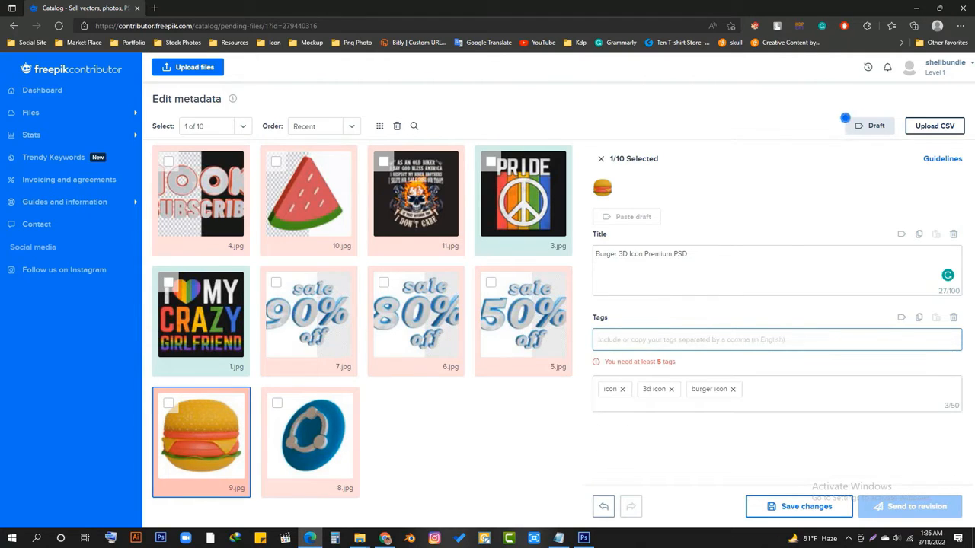
- Add the tags "psd" and "3d" to the burger image and save the changes
text(PSD)
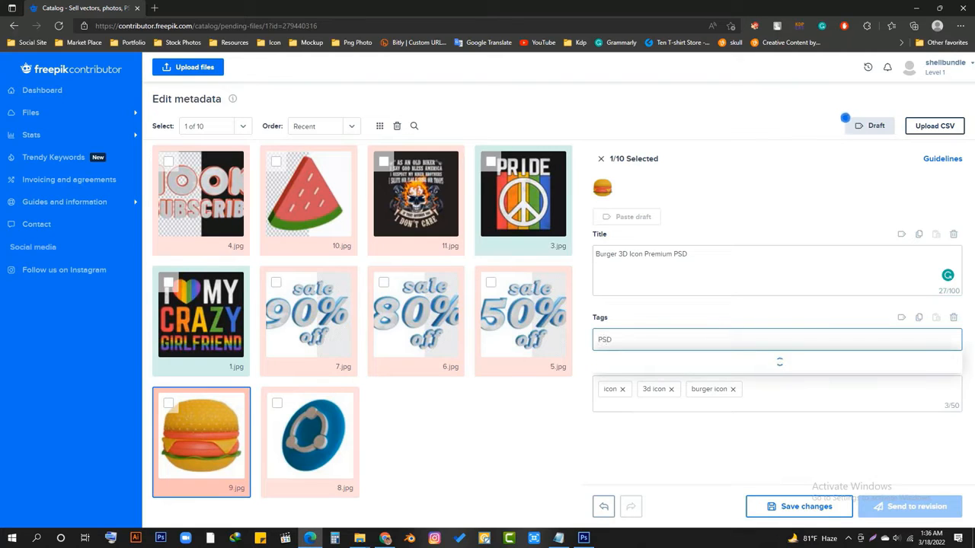
key(Return)
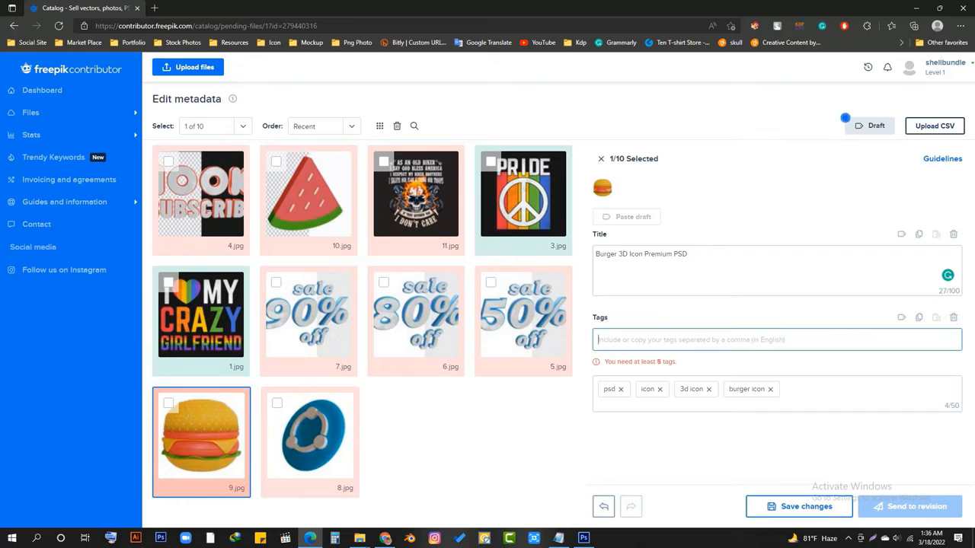
text(3d)
key(Return)
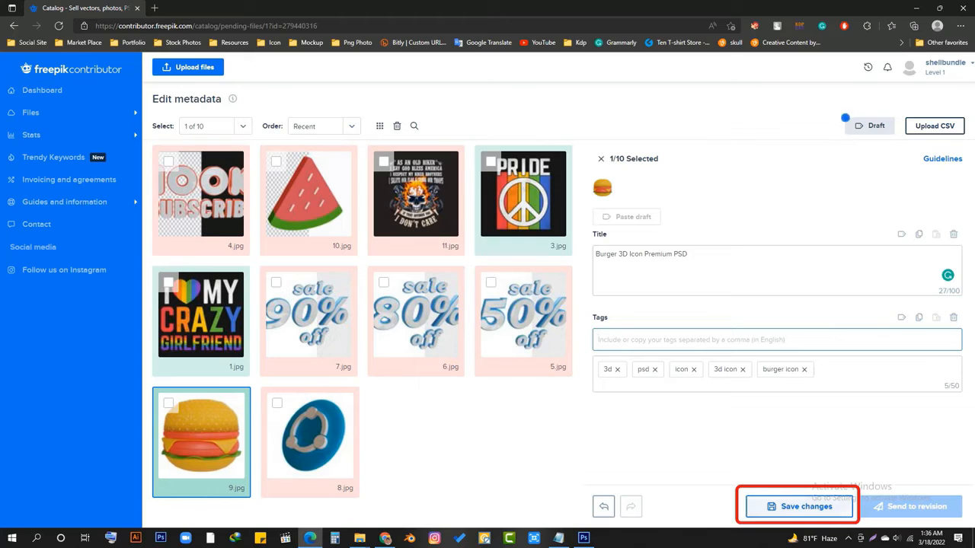
click(799, 506)
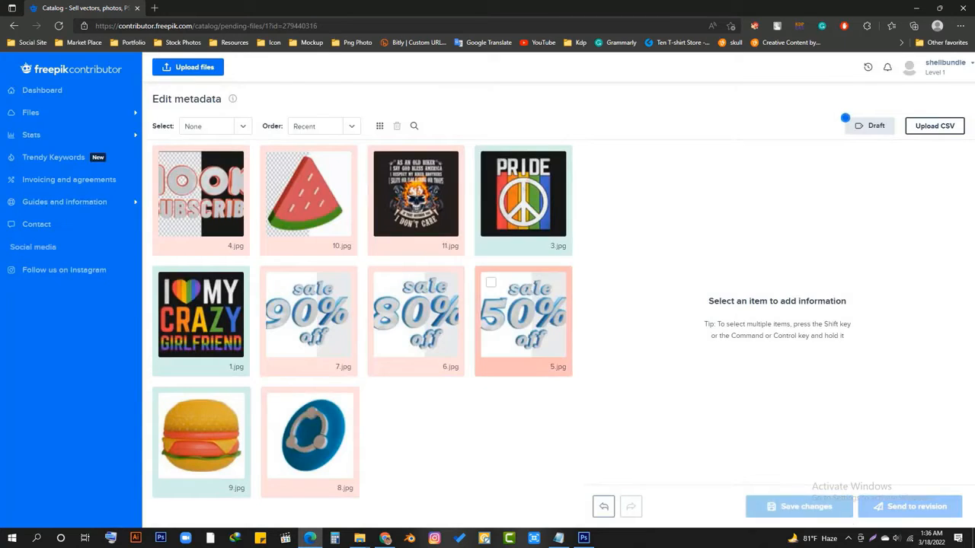
- Select the pride designs 3.jpg and 1.jpg together and replace their title with "Pride Rainbow Premium Vector T shirt"
click(523, 194)
click(168, 282)
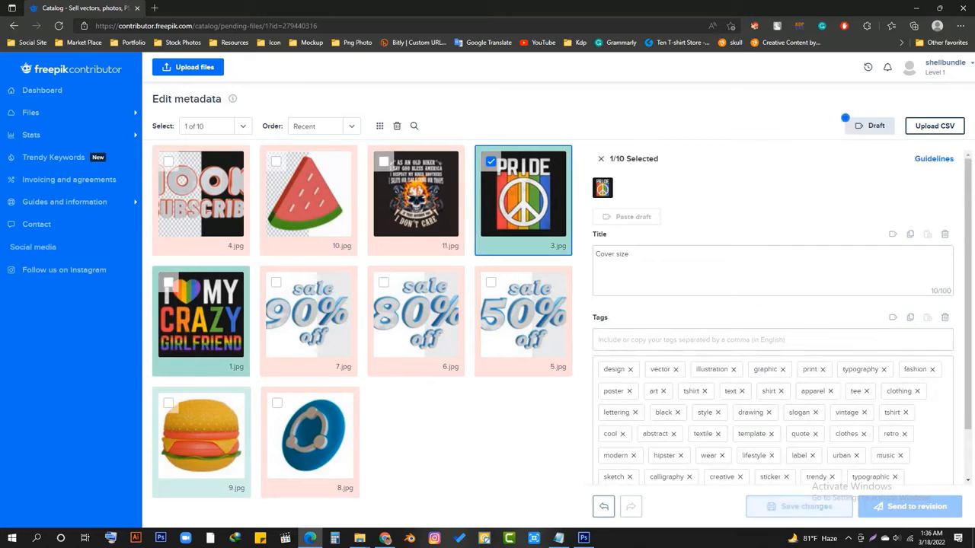
drag(633, 254, 594, 255)
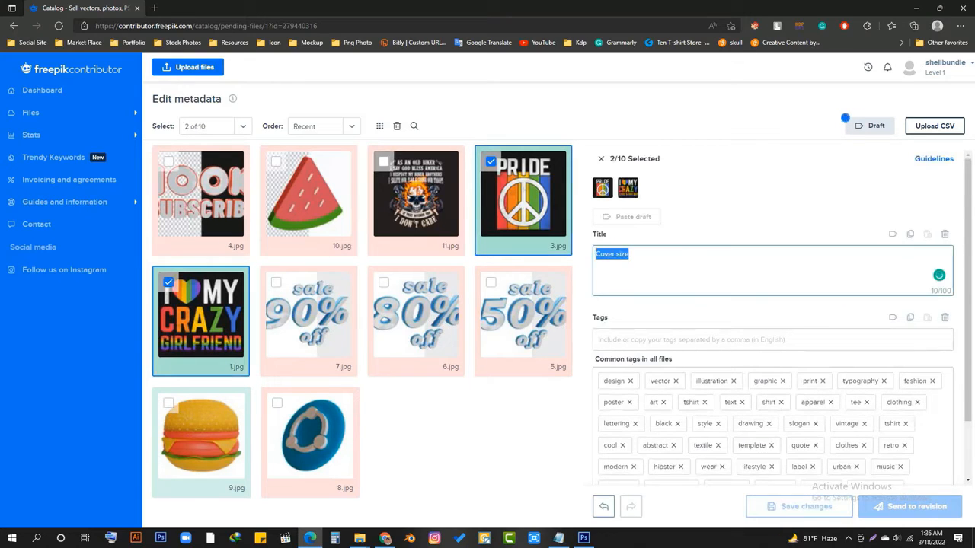
key(BackSpace)
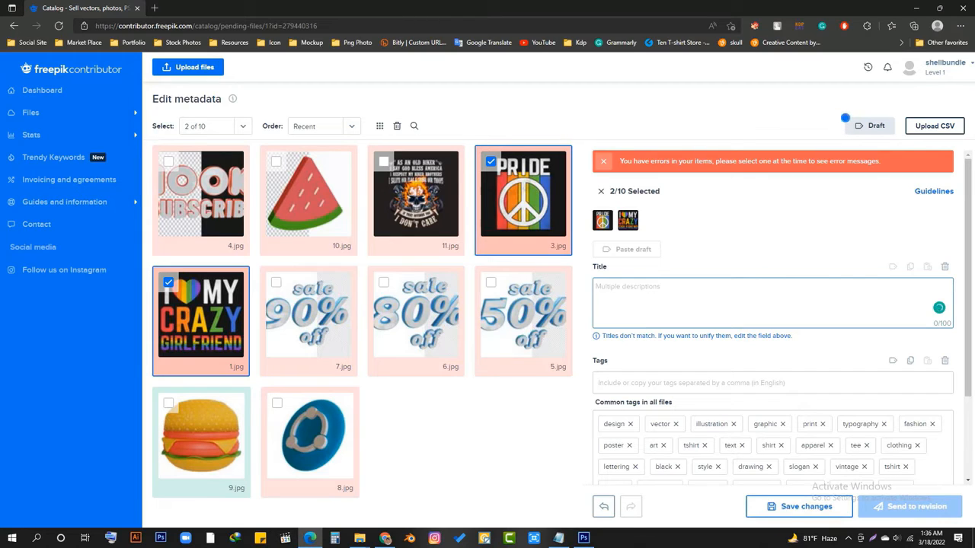
text(P)
key(BackSpace)
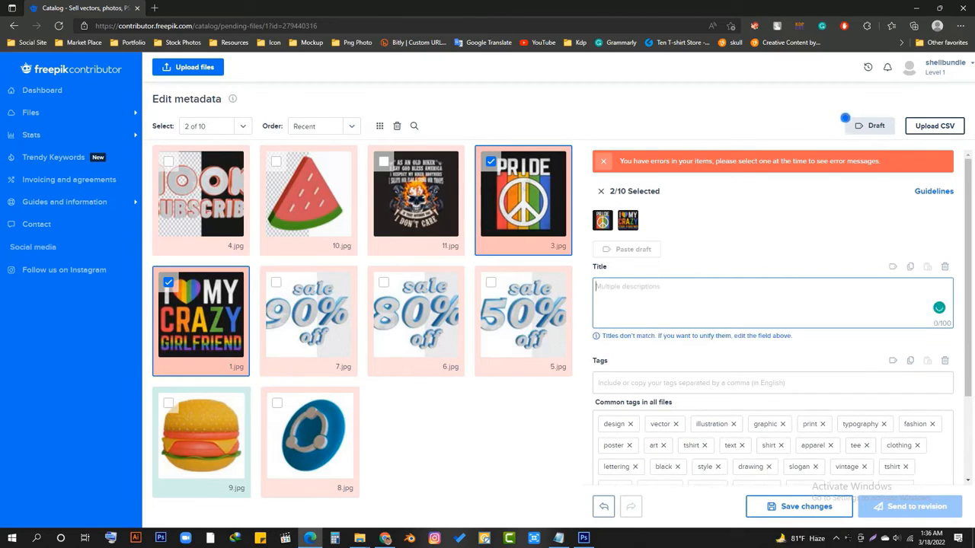
text(Pride)
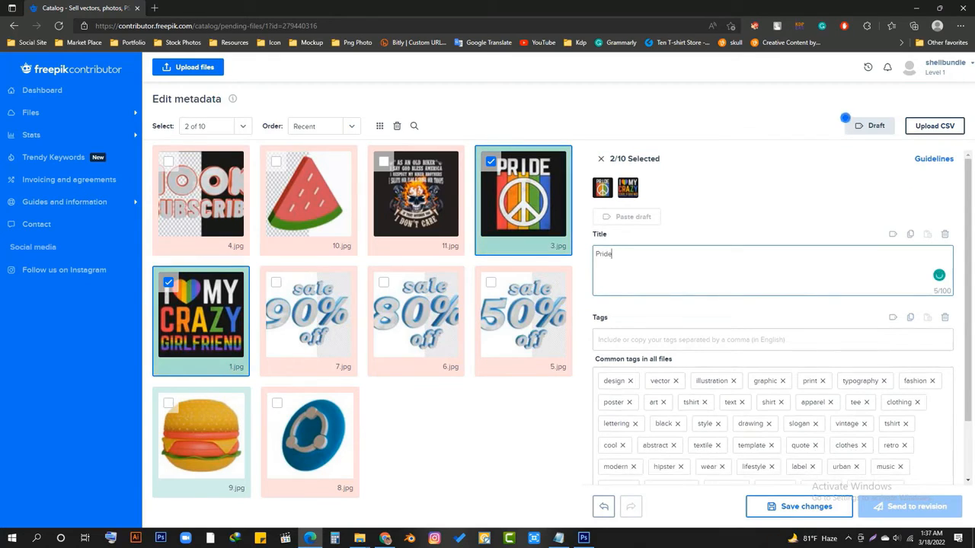
text( Rainbow)
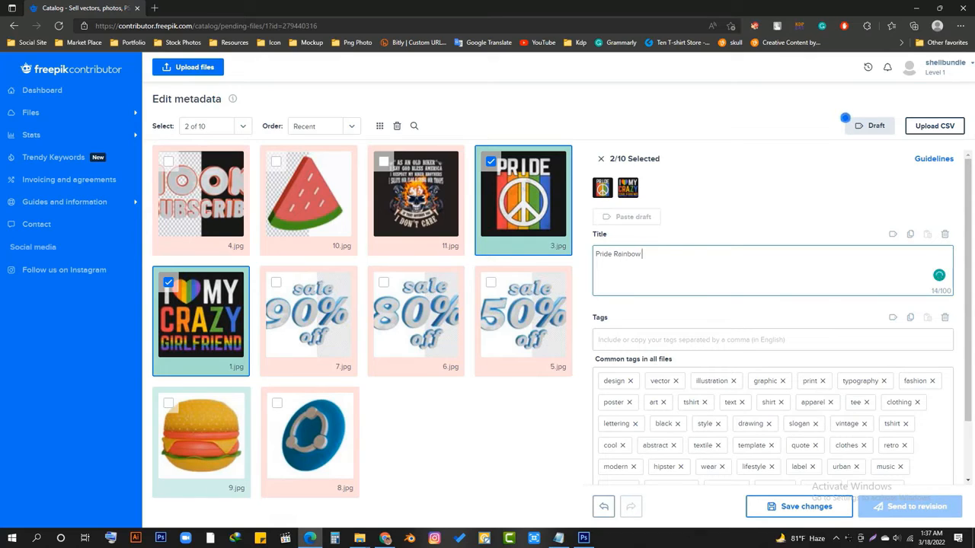
text(Premium )
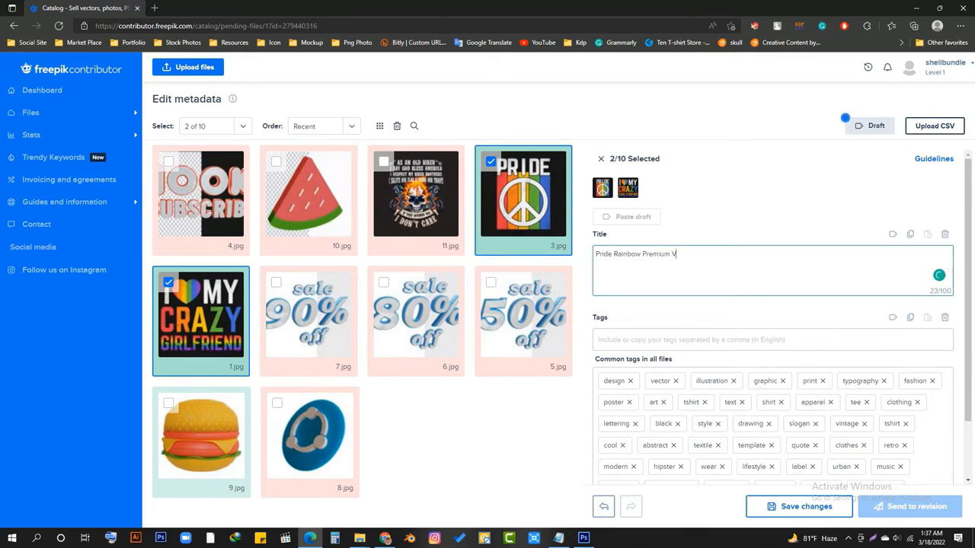
text(Vector T shirt)
key(Tab)
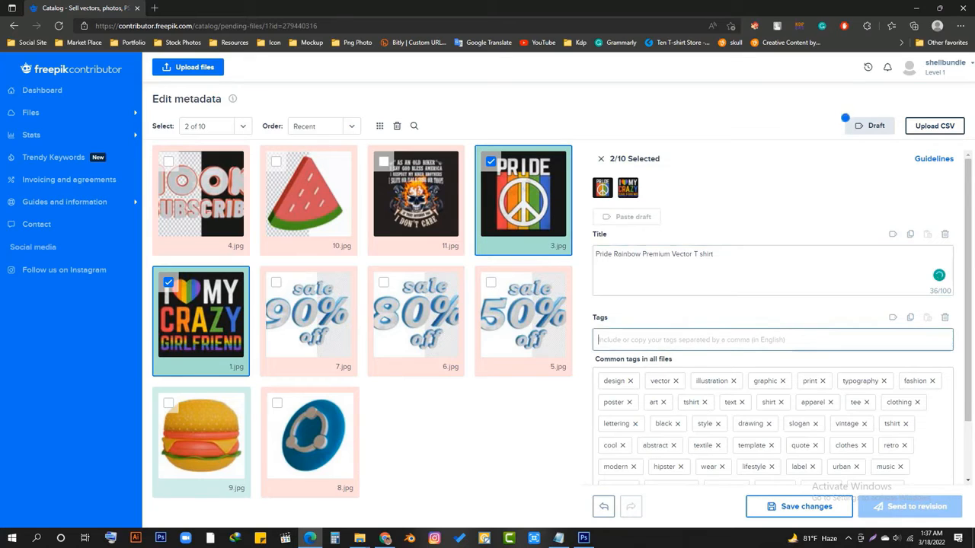
- Correct "T shirt" to "T-shirt" in the shared title of the two pride designs
click(698, 253)
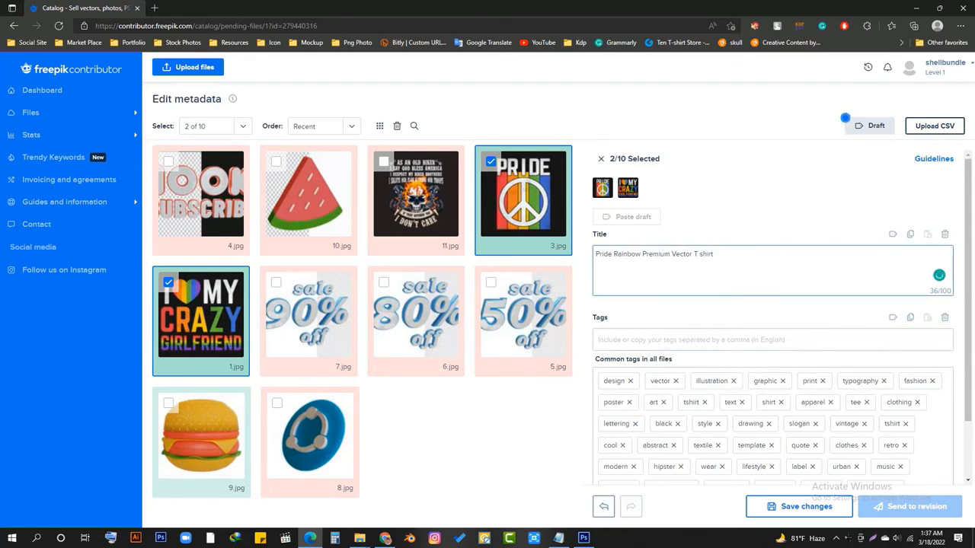
text(-)
key(BackSpace)
key(BackSpace)
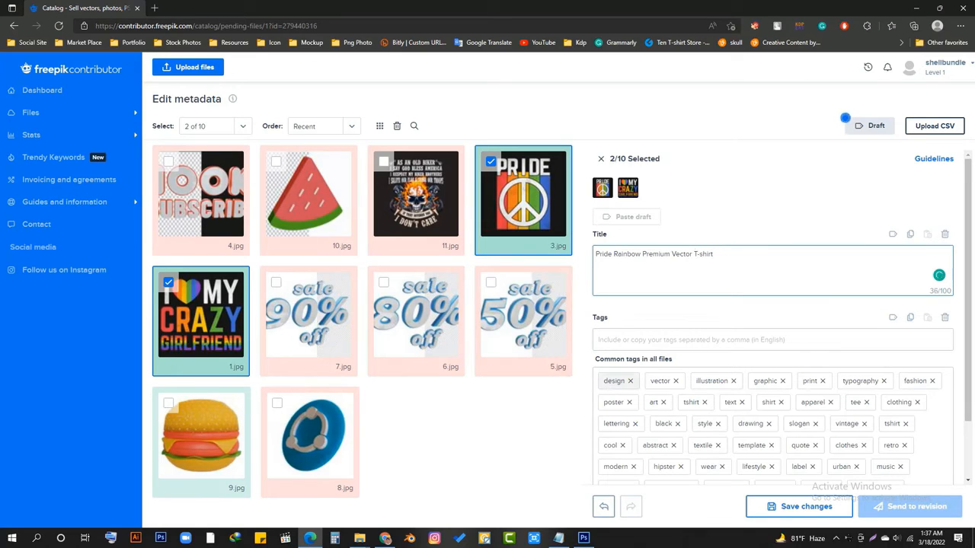
- Remove the common tags "poster", "athletic", "motivation", "silhouette", "wear", "hipster" and "lifestyle" from the two pride designs
scroll(910, 373, down, 1)
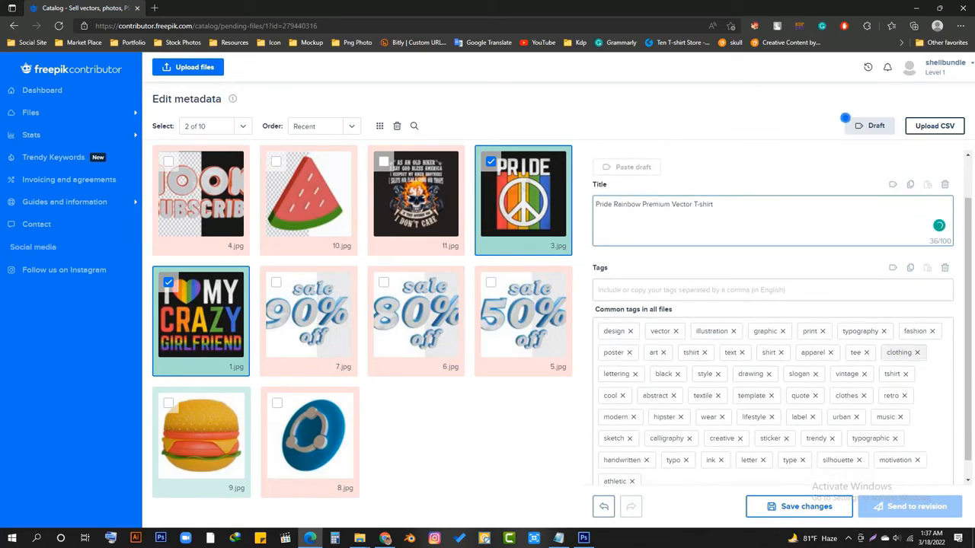
click(630, 353)
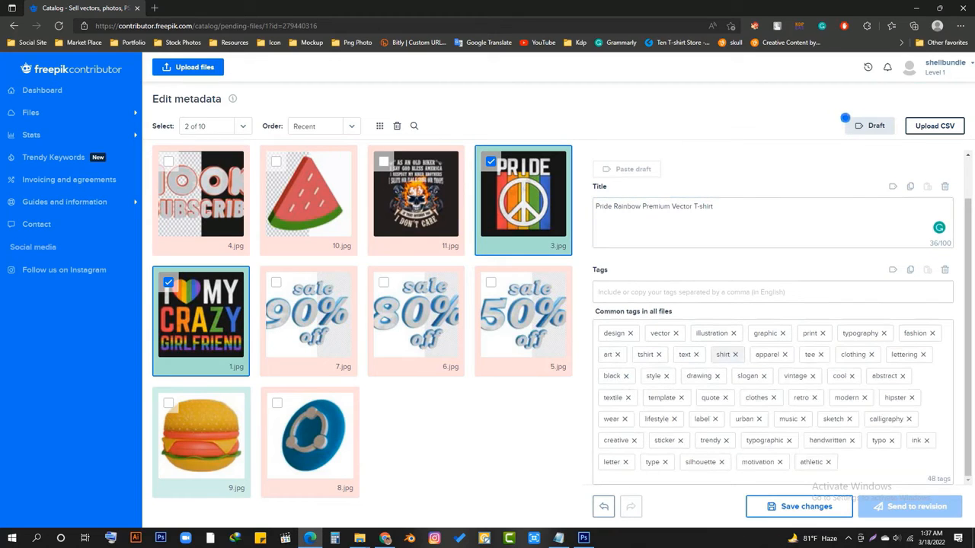
click(828, 463)
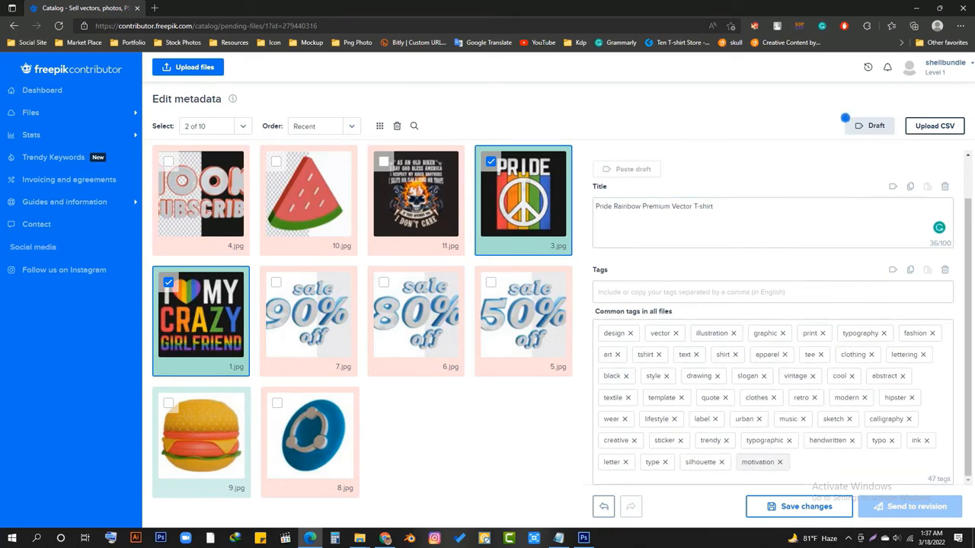
click(779, 462)
click(721, 463)
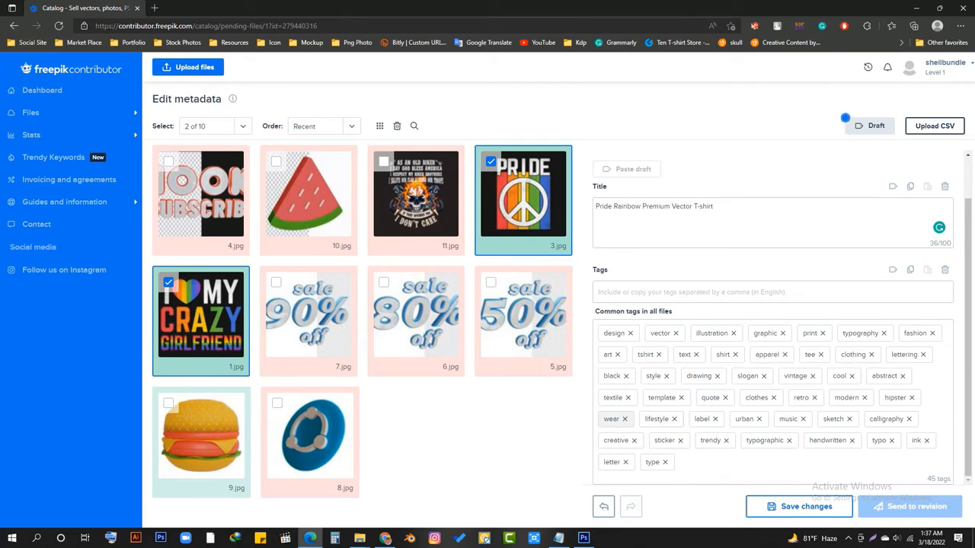
click(625, 419)
click(912, 398)
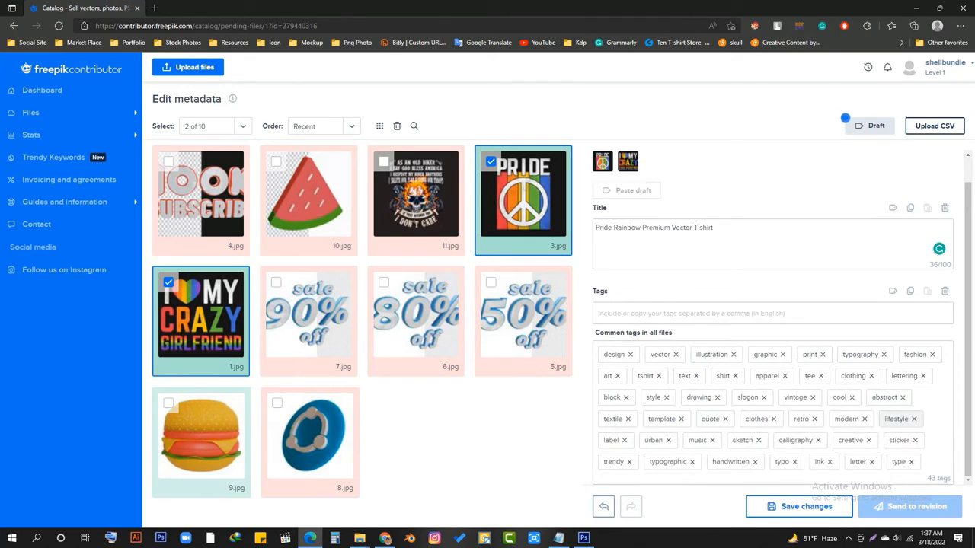
click(914, 419)
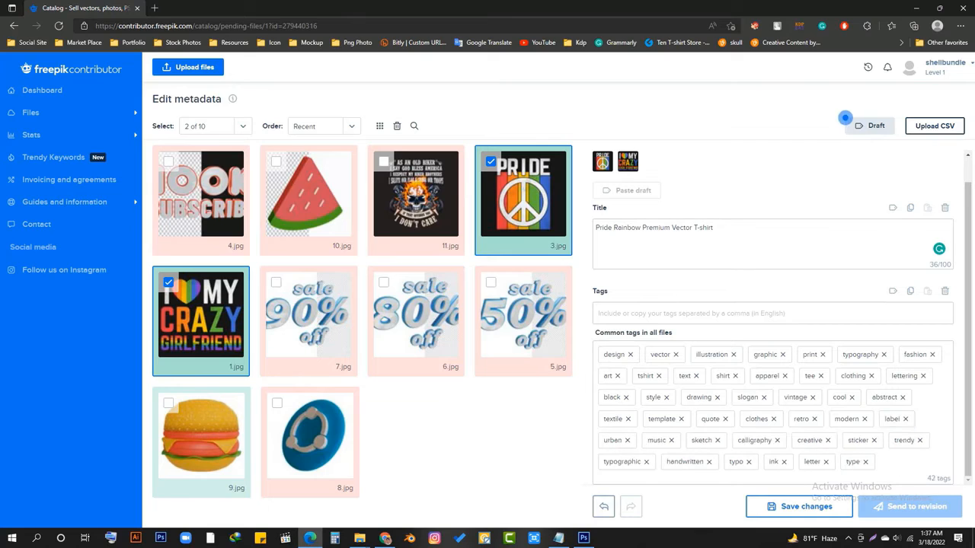
- Remove the common tags "label", "quote", "template", "textile", "drawing" and "apparel" from the two pride designs
click(904, 419)
click(725, 418)
click(681, 419)
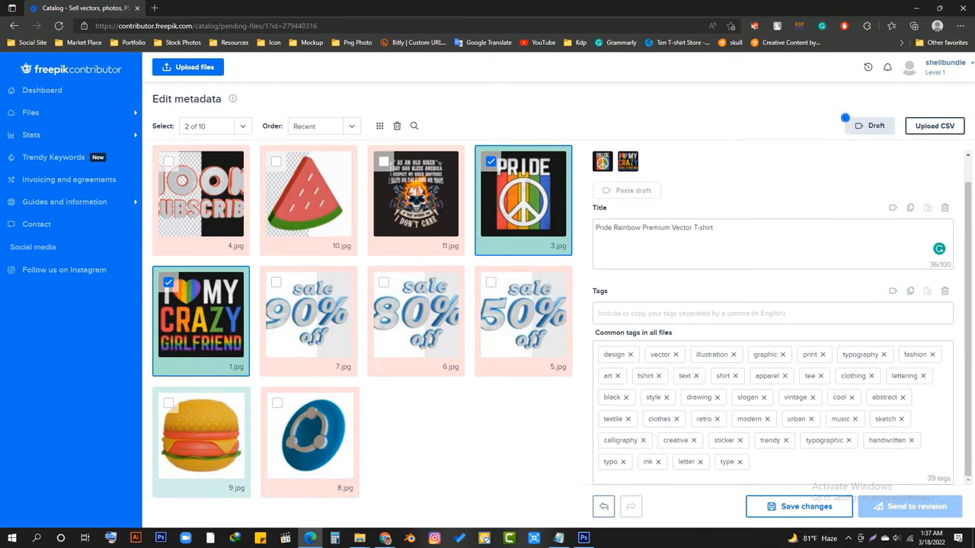
click(628, 419)
click(717, 397)
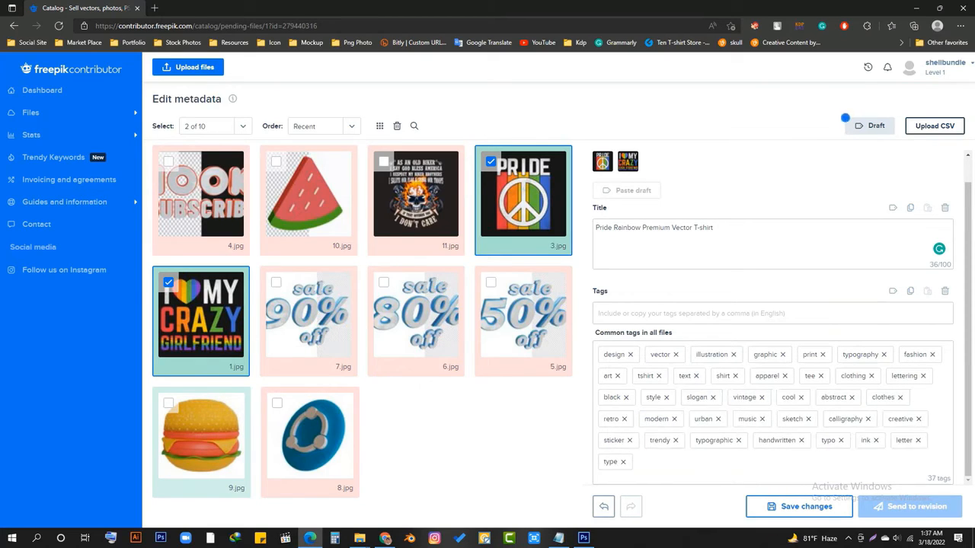
click(784, 375)
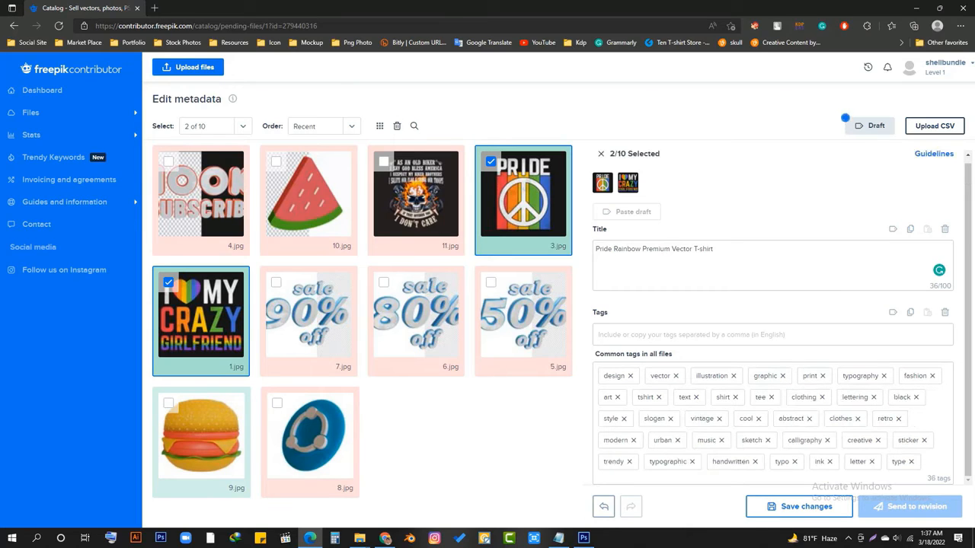
- Add the tags "pride", "rainbow" and "gay" to the two pride designs and save the changes
click(772, 335)
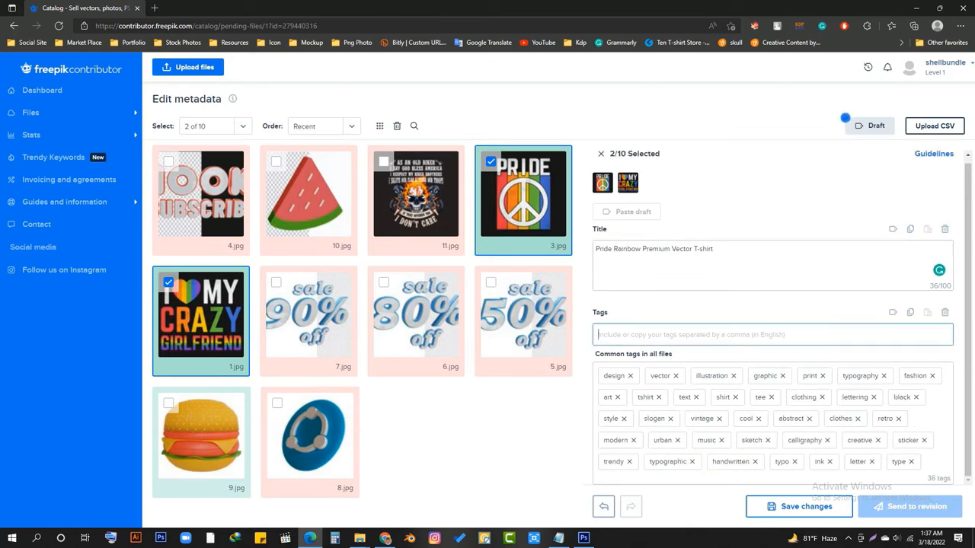
text(pride)
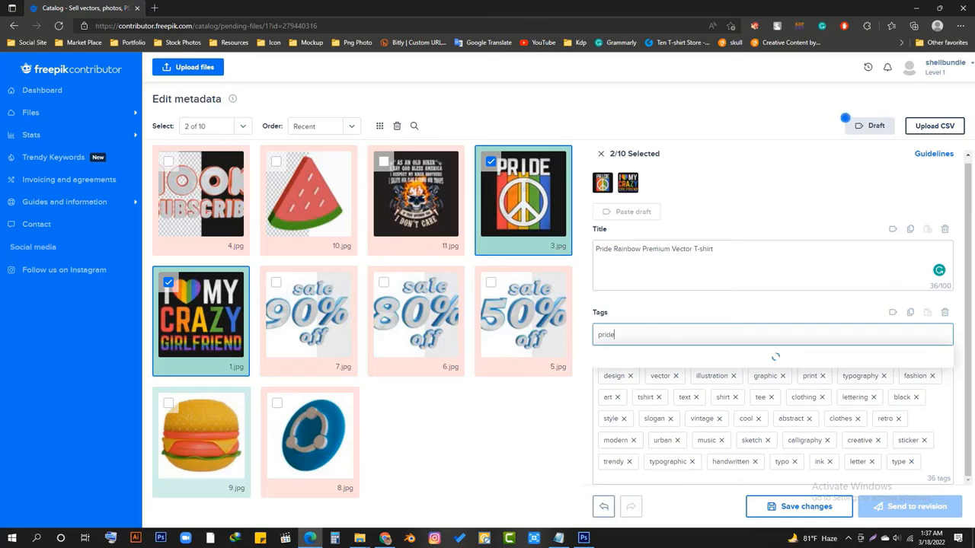
key(Return)
text(rain)
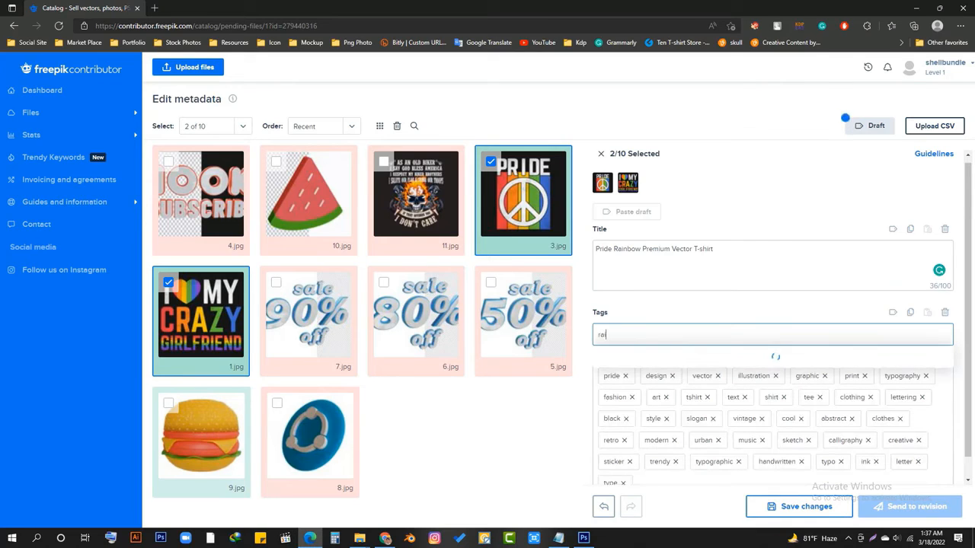
text(bow)
key(Return)
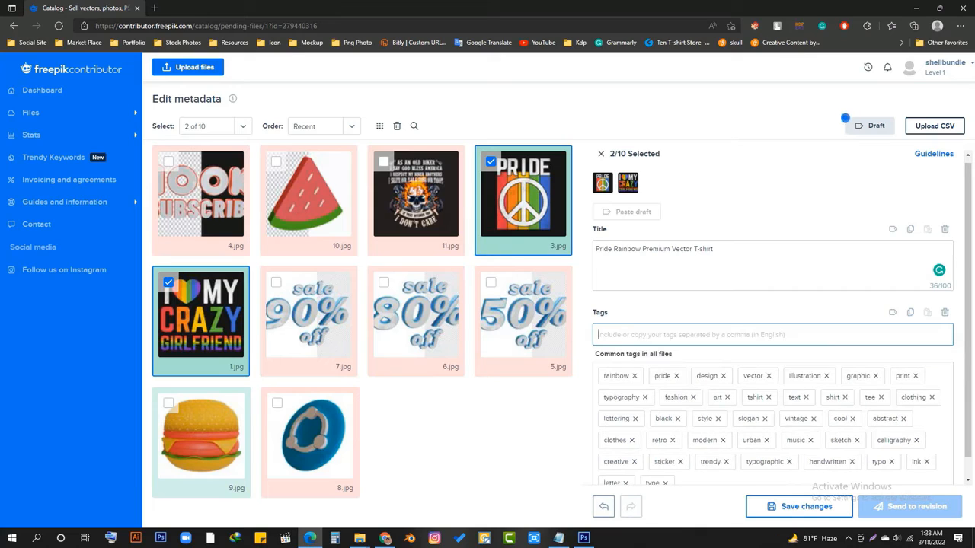
text(gay)
key(Return)
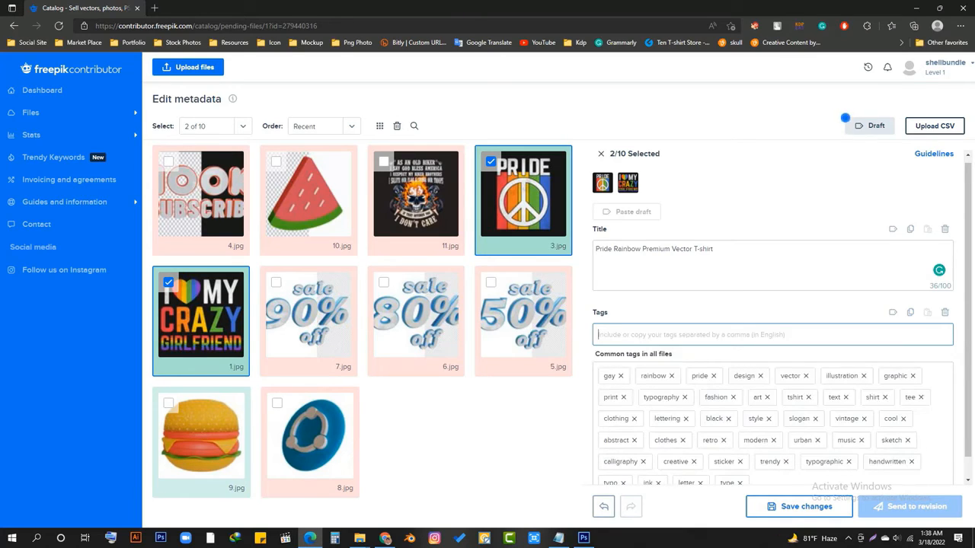
text(vec)
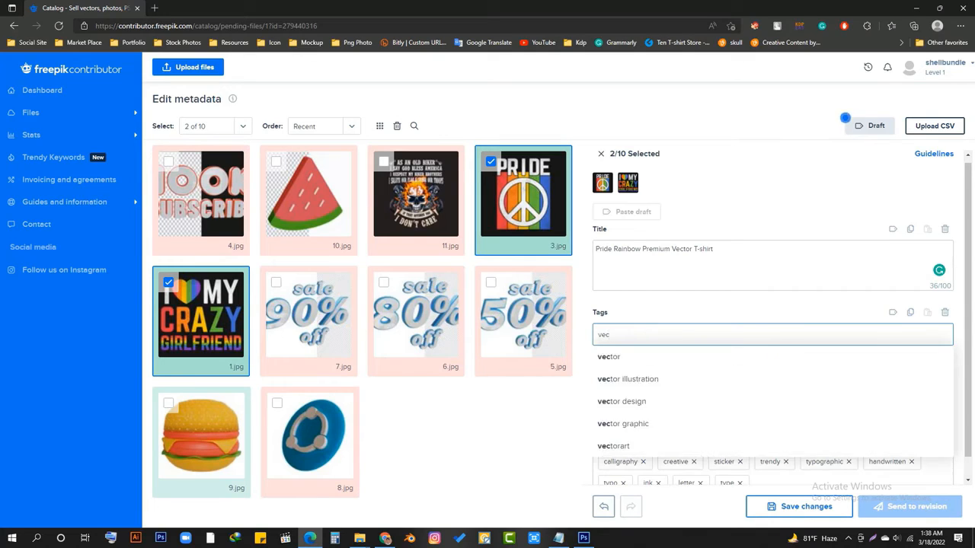
key(Return)
scroll(769, 440, down, 1)
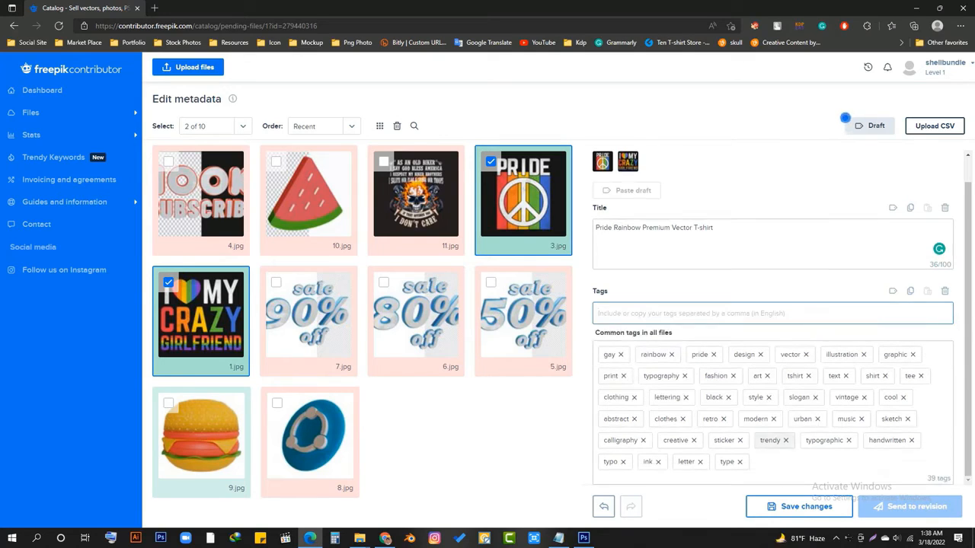
click(799, 506)
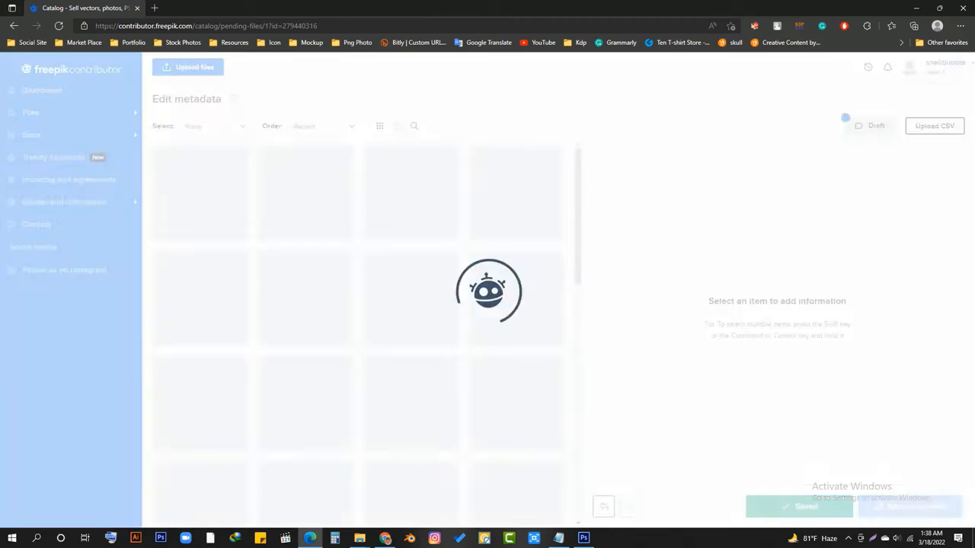
- Title the three sale images "Sale 3D Text Premium PSD", tag them "sale", "3d text", "psd", "3d" and "text", and save the changes
text(Sale 3D Text)
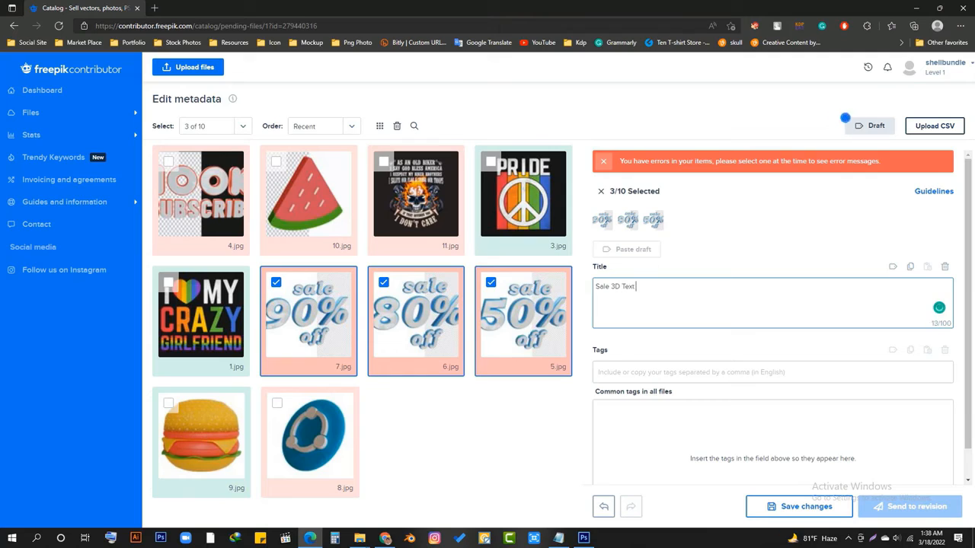
text( Premium PSD)
click(598, 371)
text(3D TEXT)
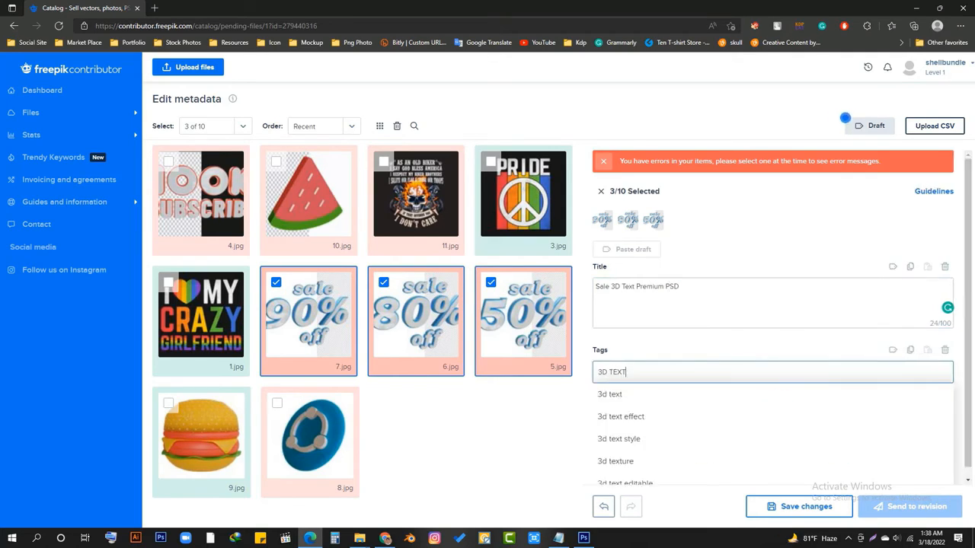
key(Return)
text(TEXT)
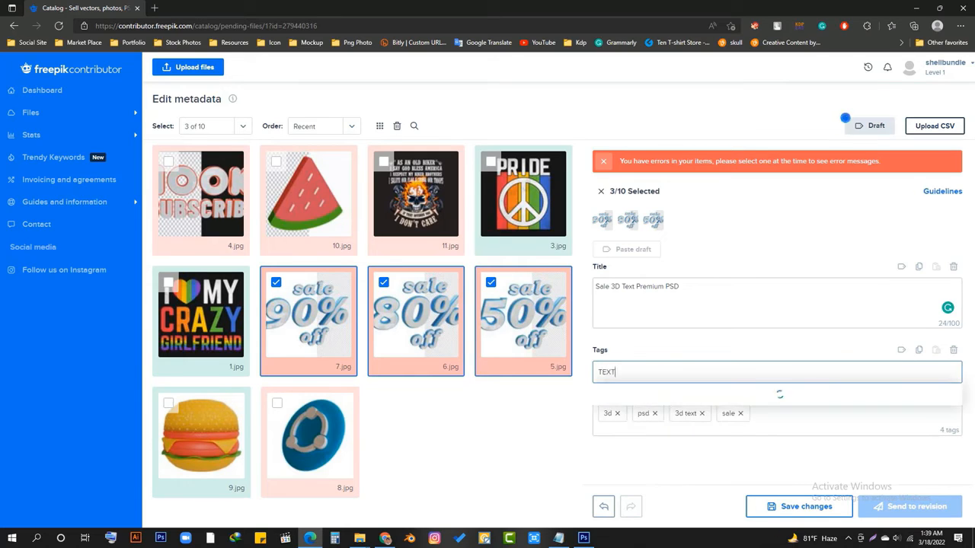
key(Return)
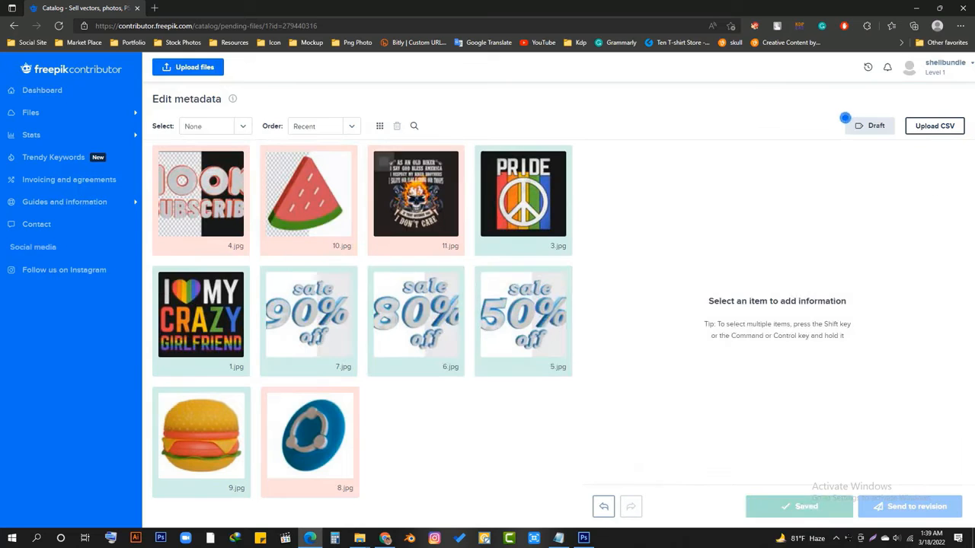
- Title the watermelon image "3D Icon Render Premium PSD"
click(309, 195)
click(715, 266)
text(3D I)
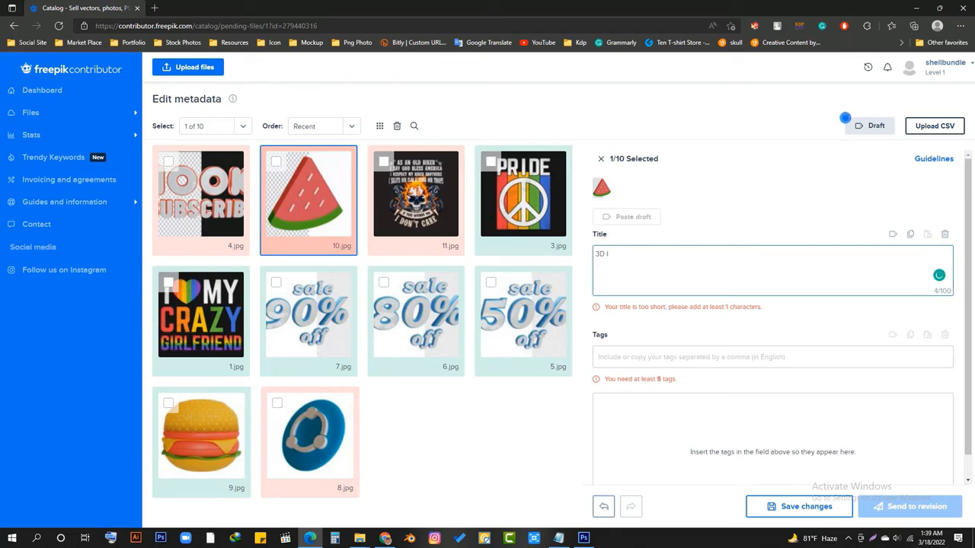
text(con Render Premi)
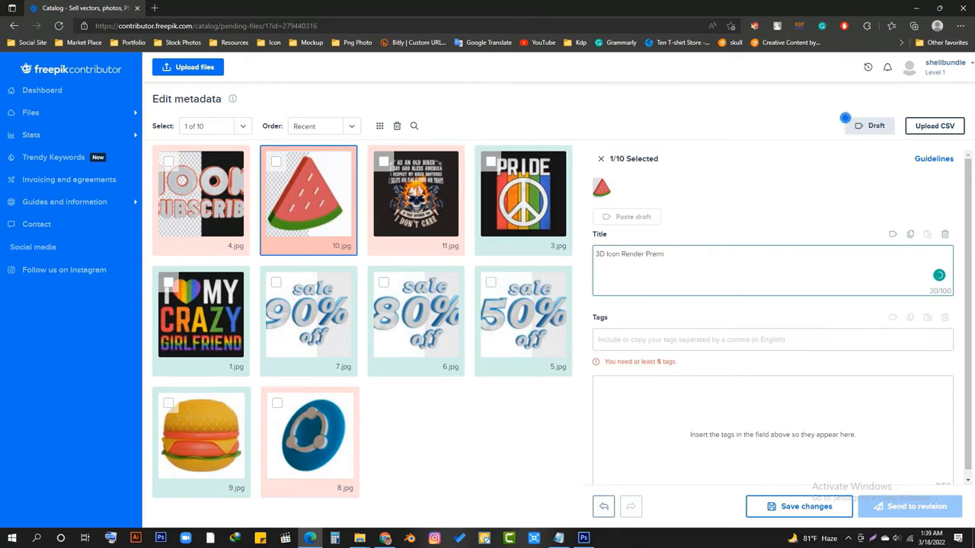
text(um PSD)
- Add the tags "3d icon", "icon" and "render" to the watermelon image
key(Tab)
text(3d icon)
key(Return)
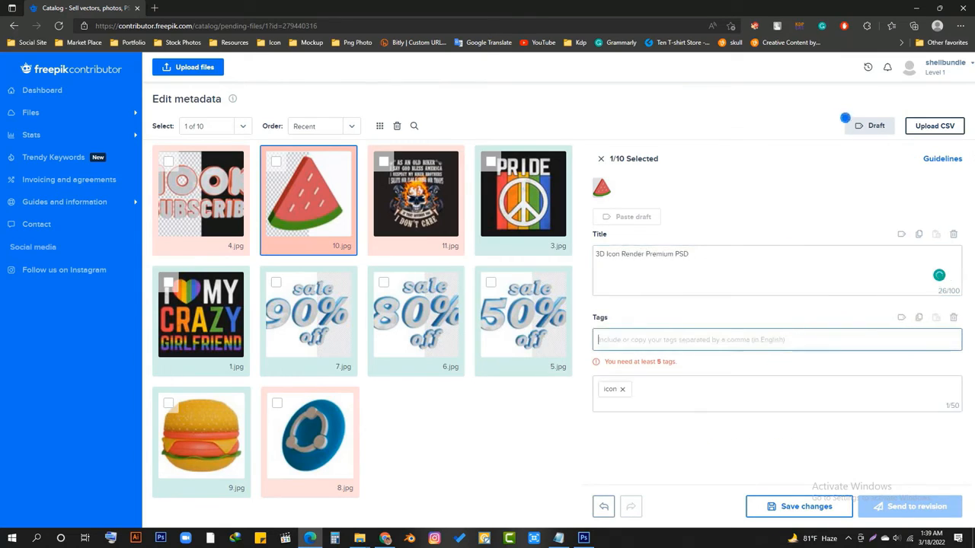
text(icon)
key(Return)
text(RENDER)
key(Return)
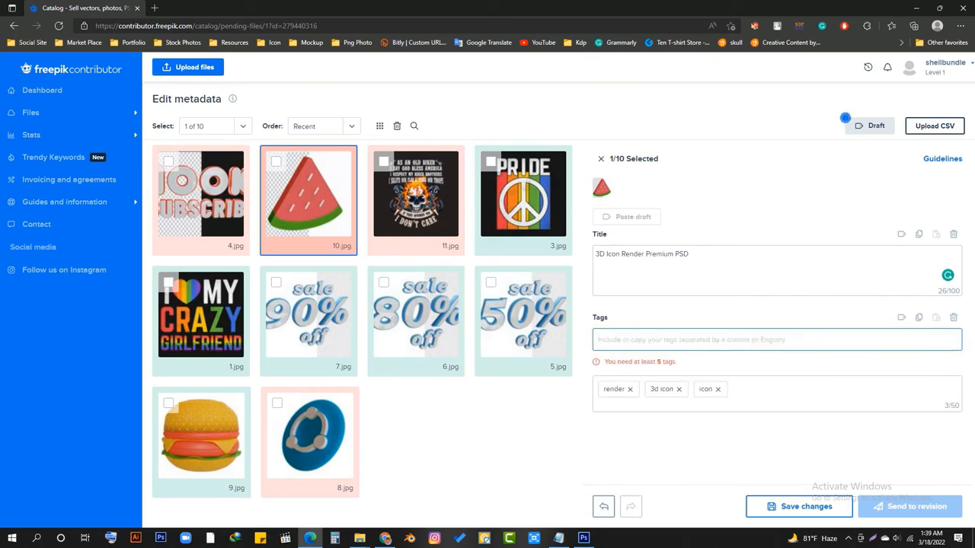
- Add the tags "psd", "icons" and "food icon" to the watermelon image and save the changes
text(PSD)
key(Return)
text(ICONS)
key(Return)
text(FOOD ICON)
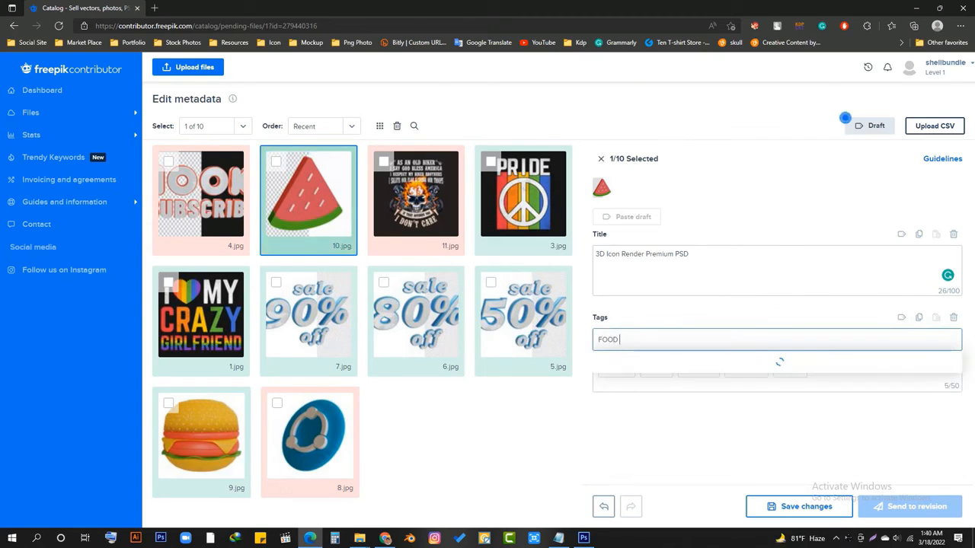
key(Return)
click(845, 118)
- Title the 100K subscribe image "100K Subscribe 3D Text Premium PSD", correcting the misspelled "Subcribe"
click(201, 195)
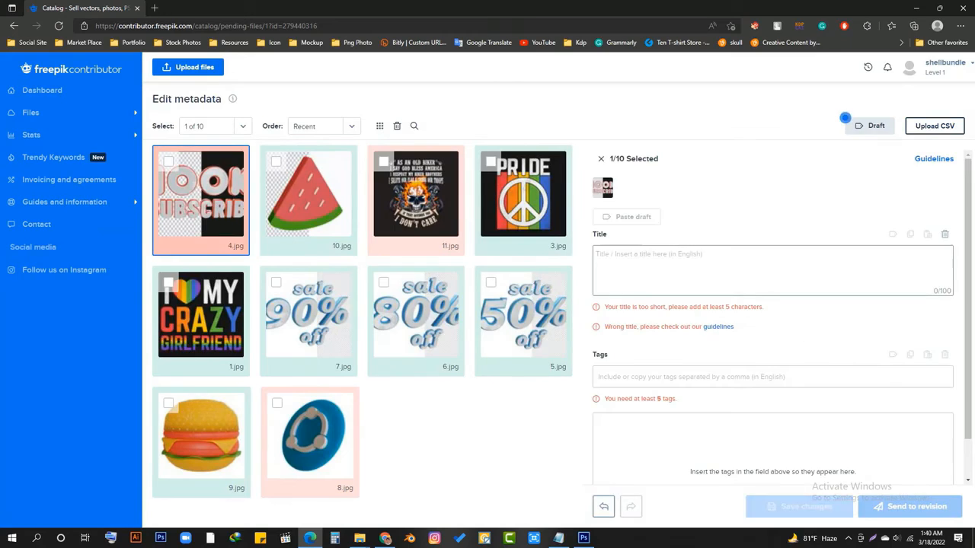
click(772, 271)
text(100K )
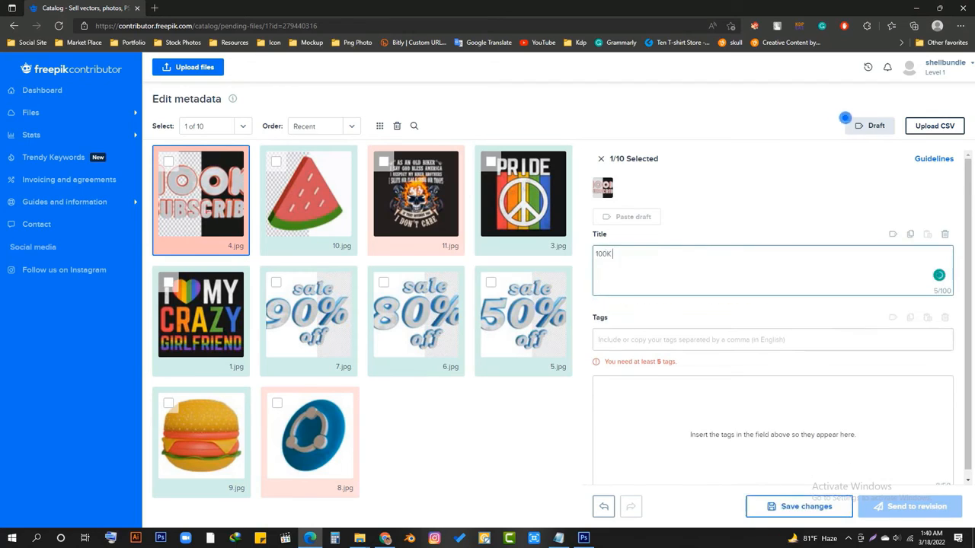
text(Subcribe)
right_click(627, 255)
click(627, 255)
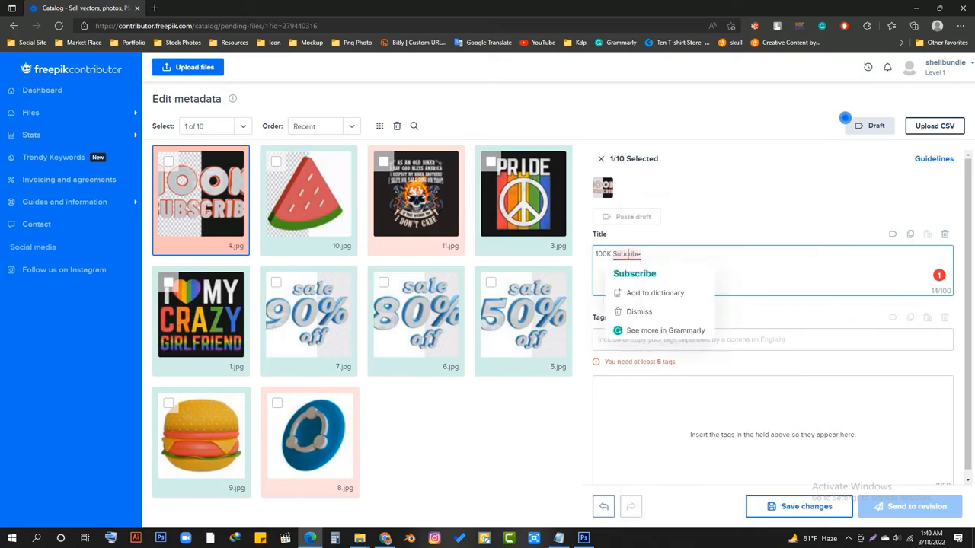
click(632, 275)
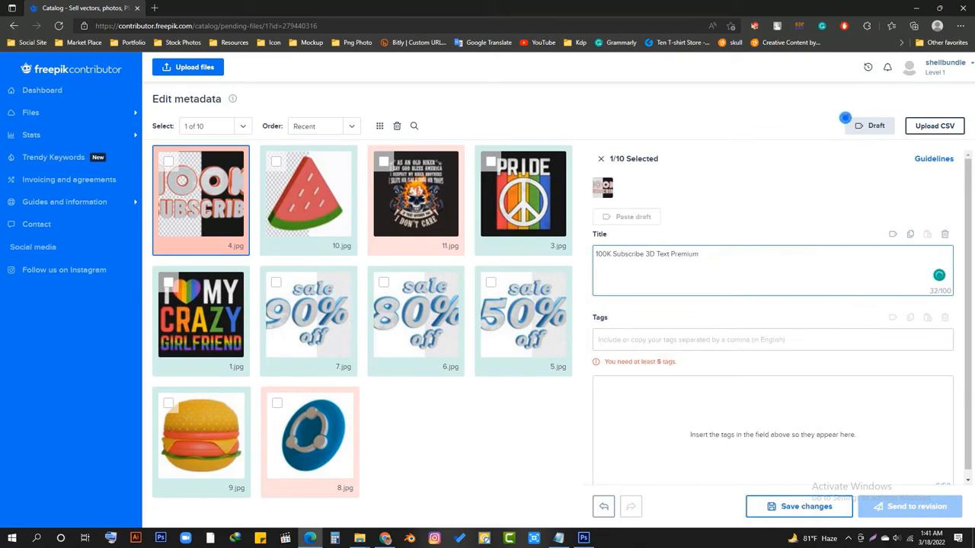
text(D)
- Tag the 100K subscribe image with the suggested tag "3d 100k subscriber", plus "3d" and "text effect"
key(Tab)
text(100K)
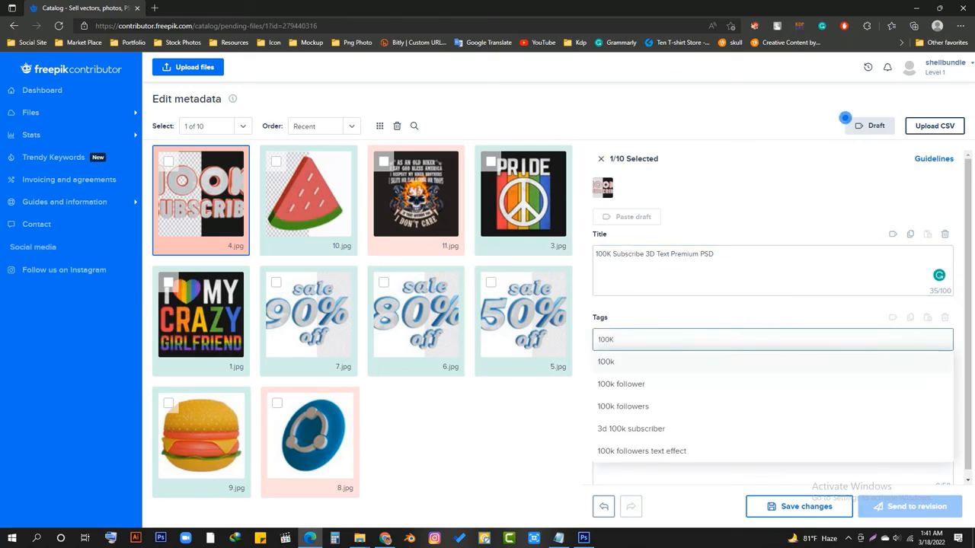
key(Down)
key(Down)
key(Down)
key(Down)
key(Return)
text(3d)
key(Return)
text(text effect)
key(Return)
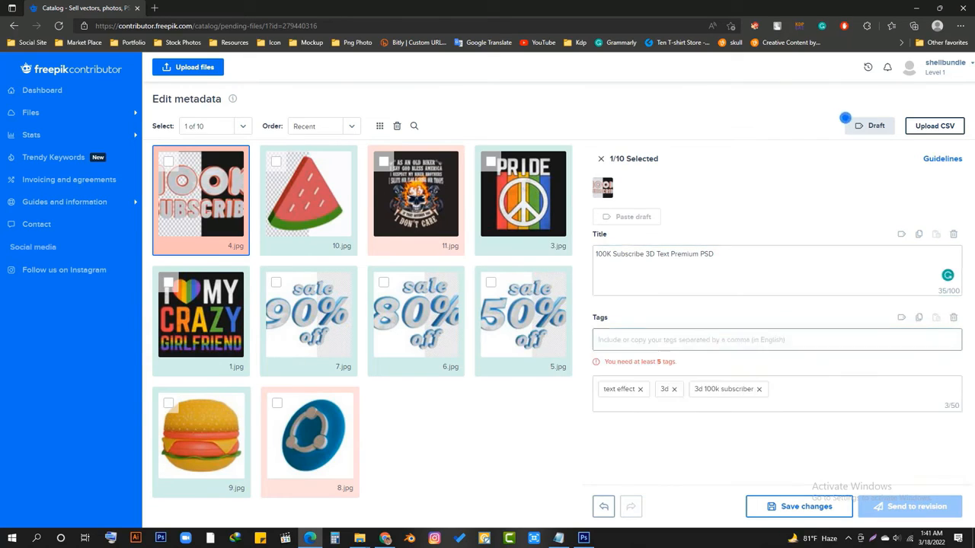
- Add the tags "psd" and "3d text" to the 100K subscribe image and save the changes
text(PSD)
key(Return)
text(3d text)
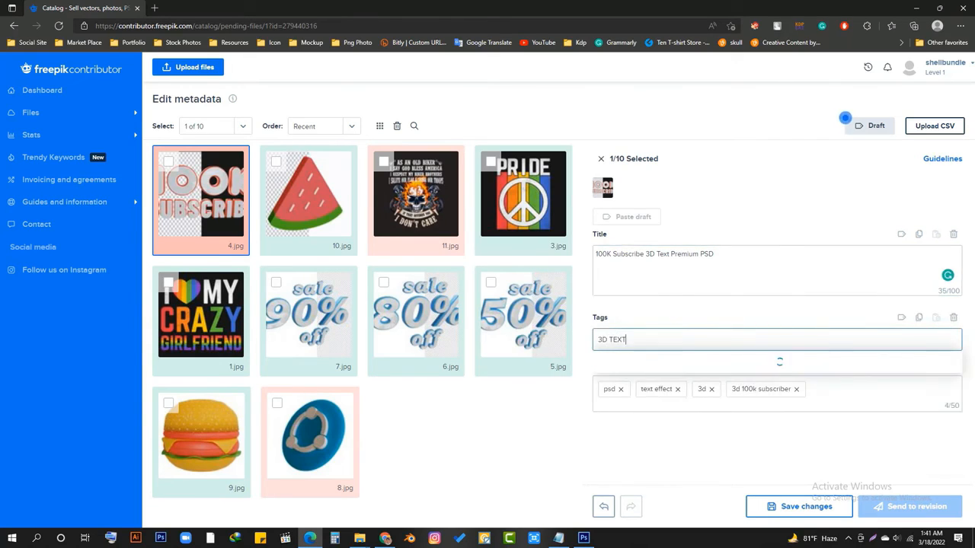
key(Return)
click(799, 507)
- Title the biker skull design "Biker Skull Ventage Premium Vector T-shirt"
click(415, 195)
click(770, 267)
key(ctrl+a)
key(BackSpace)
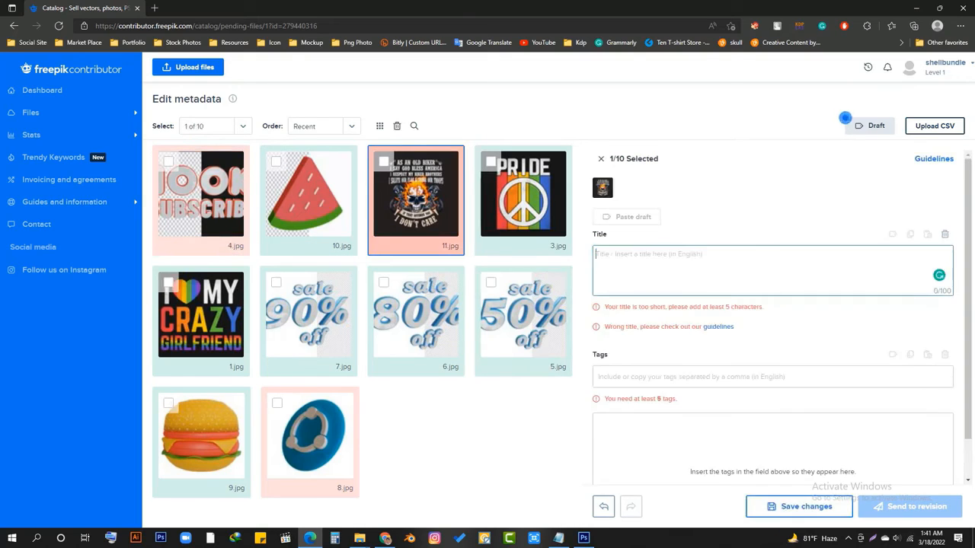
text(biker S)
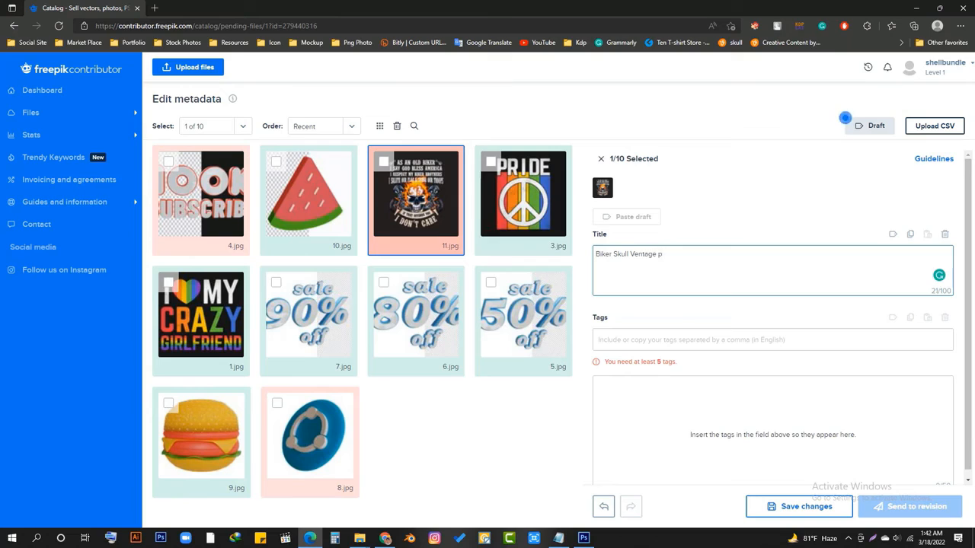
text(ector T-shirt)
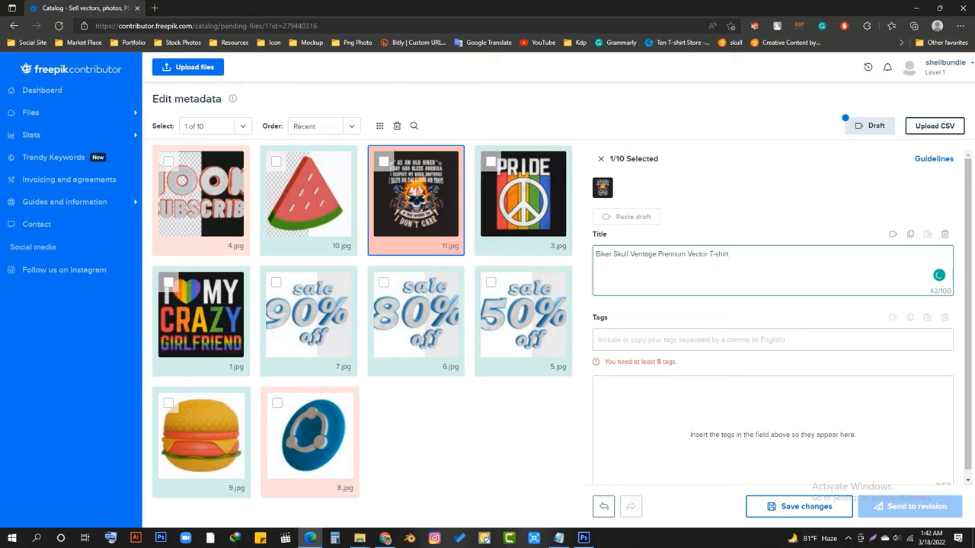
- Add the tag "biker" and the suggested tag "motorcycle" to the biker skull design
key(Tab)
text(biker)
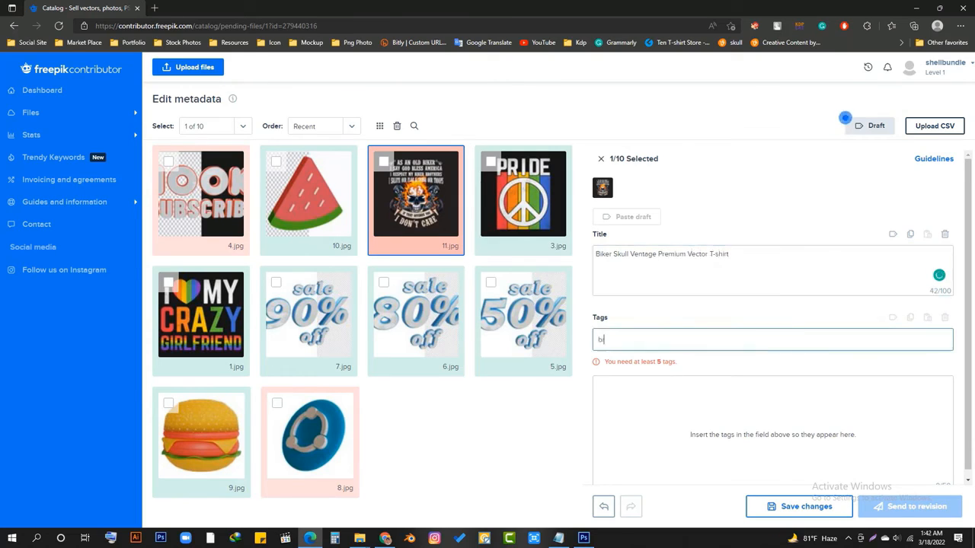
key(Return)
text(motp)
key(BackSpace)
text(or)
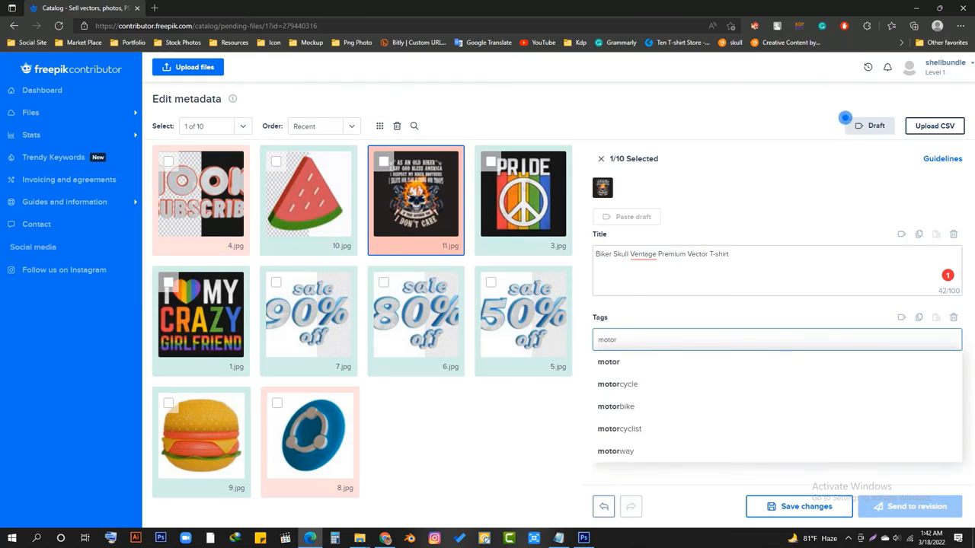
click(616, 385)
- Correct "Ventage" to "Vintage" in the biker skull design's title and add the tag "vintage"
mouse_move(644, 255)
click(647, 282)
click(647, 340)
text(vintage)
key(Return)
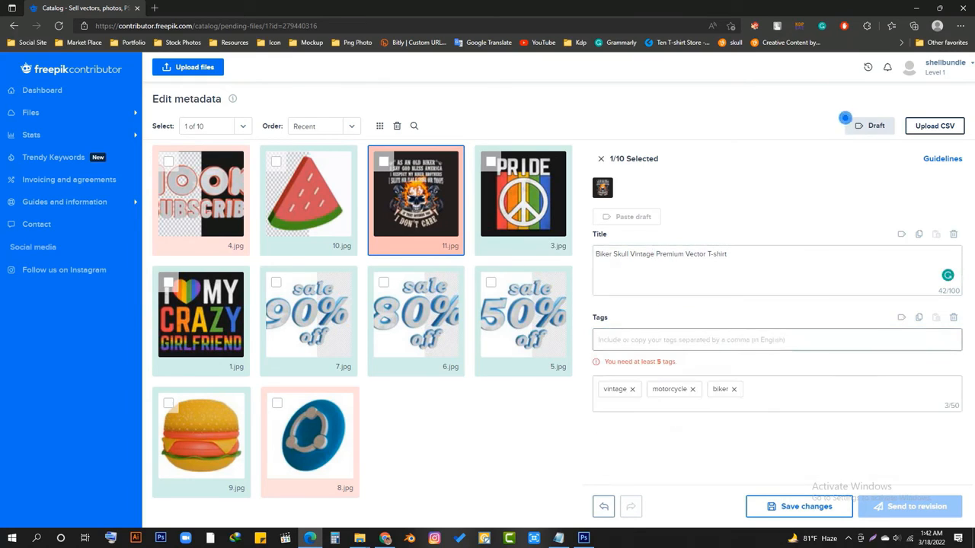
- Add the tags "t shirt", "vector" and "skull" to the biker skull design and save the changes
text(t shirt)
key(Return)
text(vector)
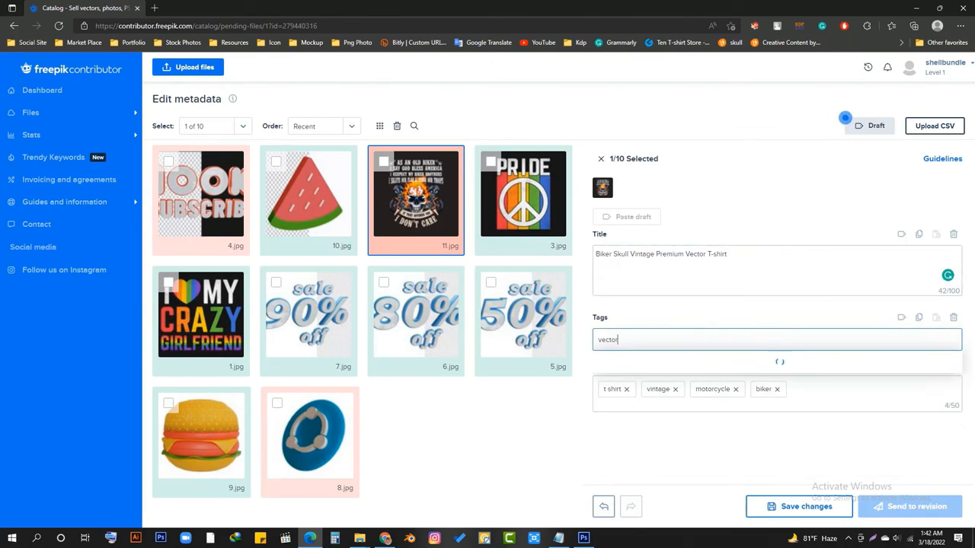
key(Return)
text(skull)
key(Return)
click(799, 506)
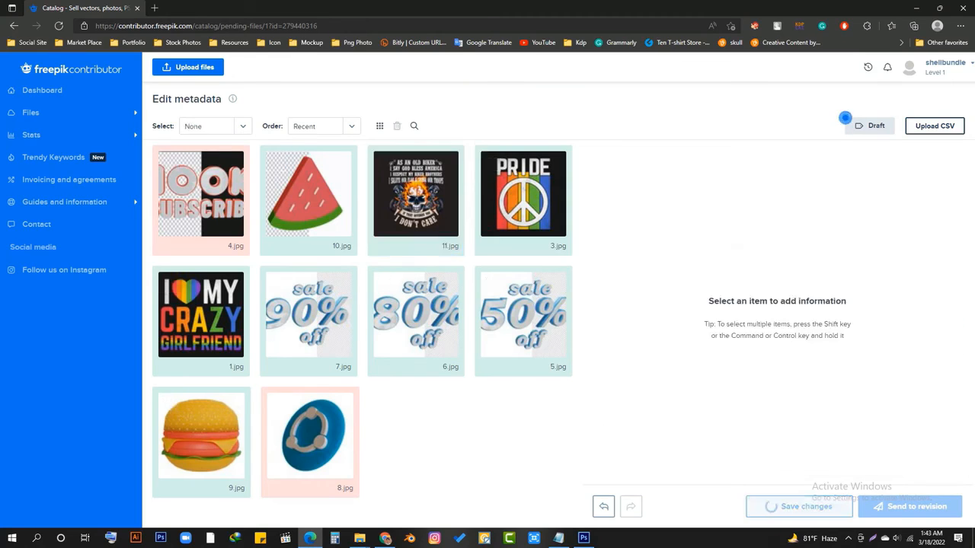
- Title the blue round icon image "Share it 3D Icon Render Premium PSD"
click(206, 207)
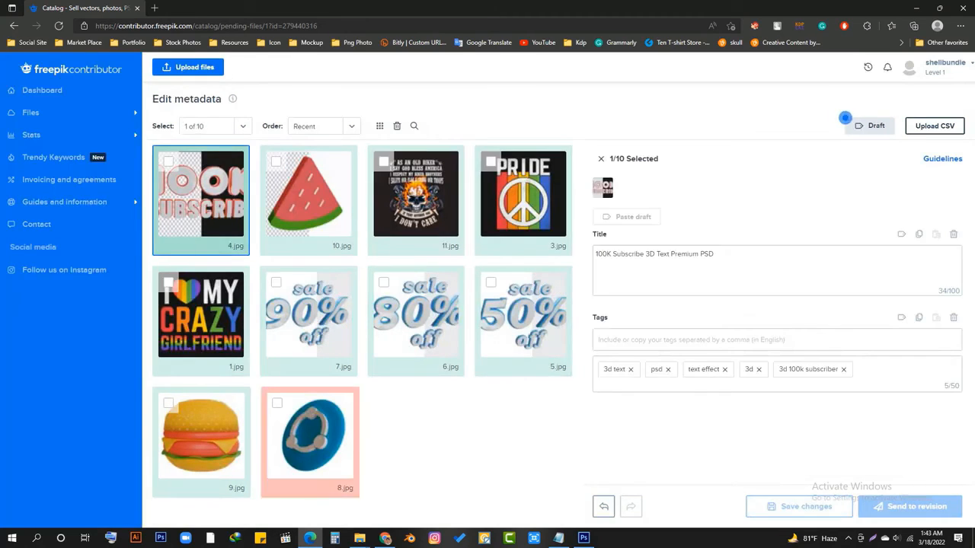
click(310, 438)
click(731, 266)
text(Share it )
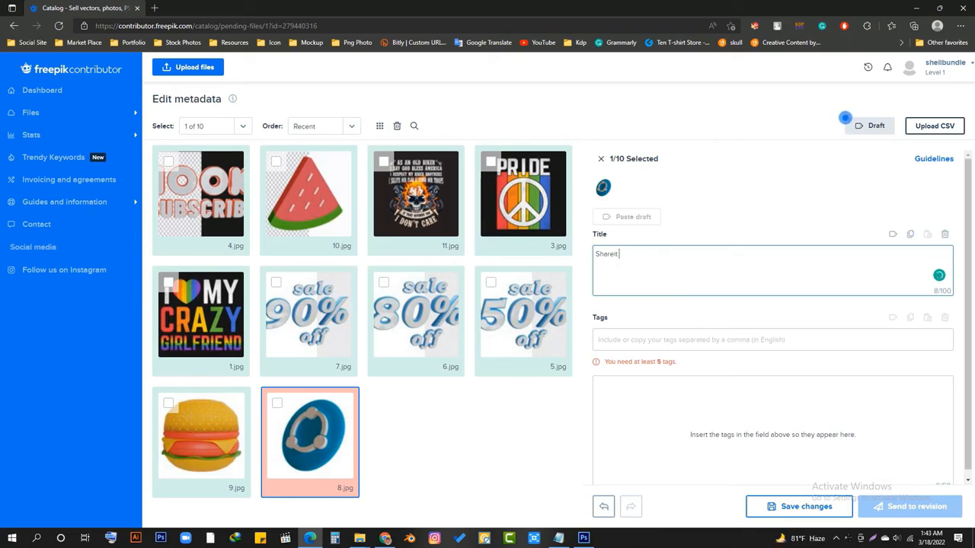
text(3D)
mouse_move(607, 255)
click(613, 294)
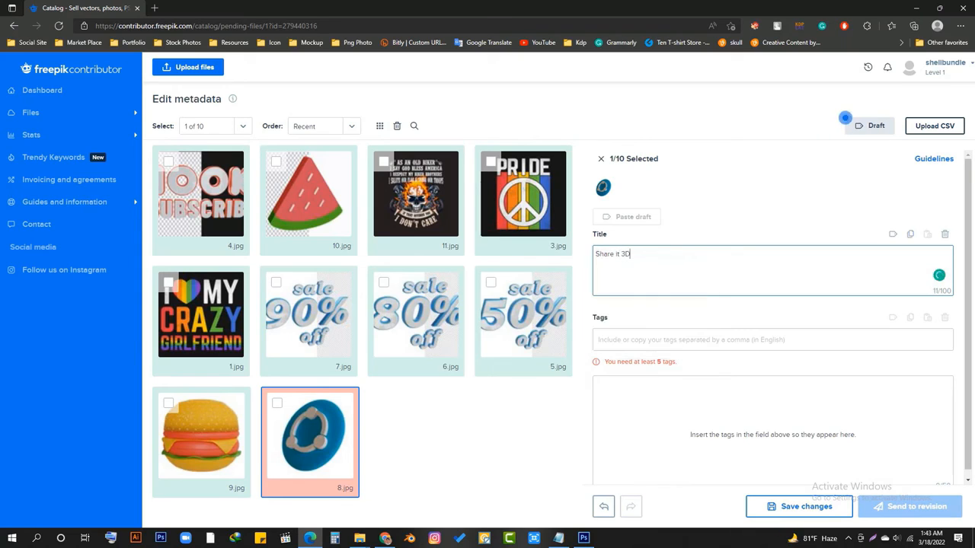
text(it 3D Icon Render Premium PSD)
- Add the tags "3d", "icon" and "icons" to the blue share icon image
key(Tab)
text(3d)
key(Return)
text(IC)
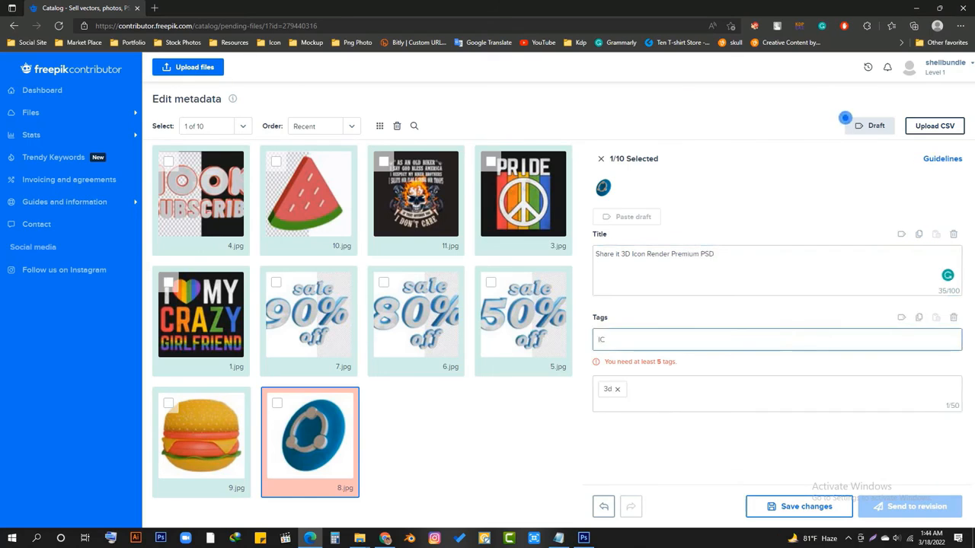
text(ON)
key(Return)
text(ICONS)
key(Return)
- Add the suggested tag "3d rendering" and the tag "3d icons" to the blue share icon image
text(RENDER)
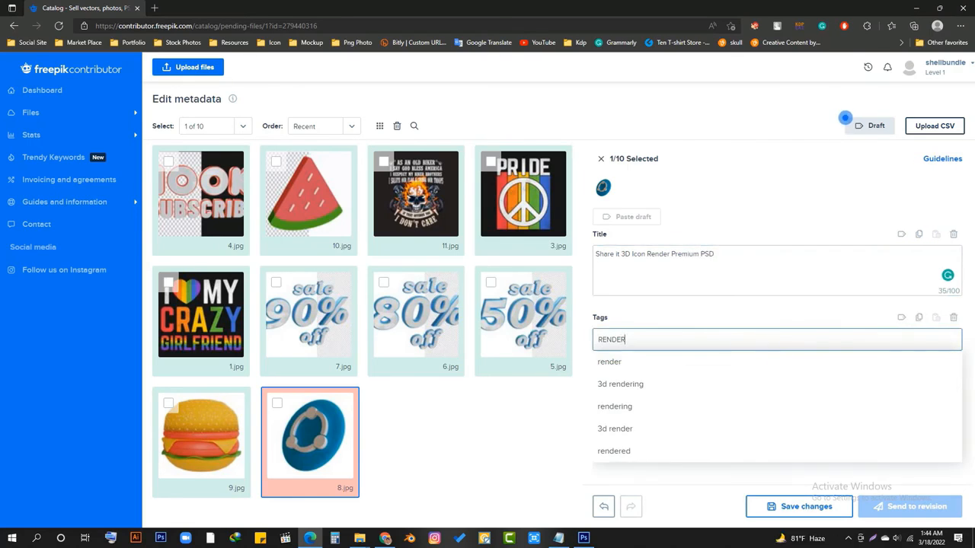
key(Down)
key(Down)
key(Return)
text(3D ICONS)
key(Return)
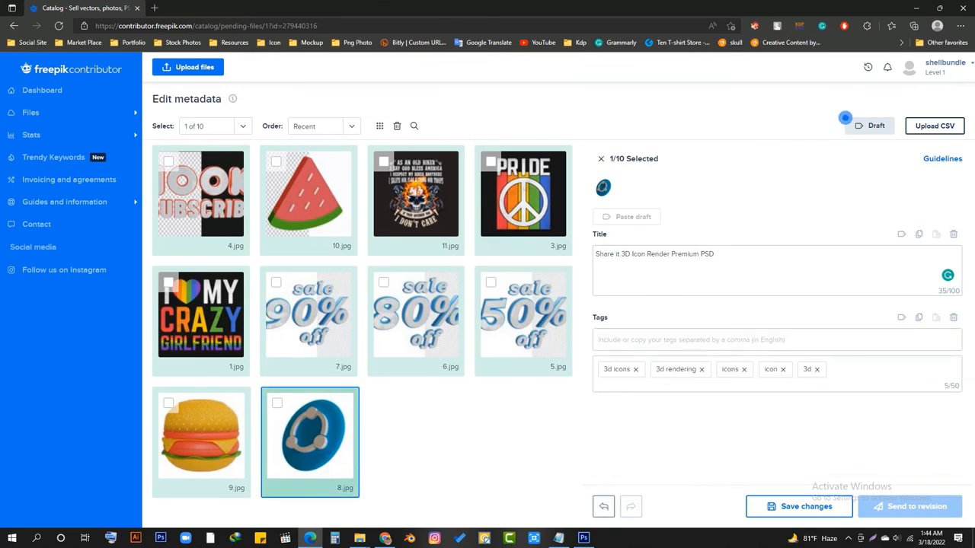
- Save the blue share icon's changes and submit all pending files for revision
click(799, 506)
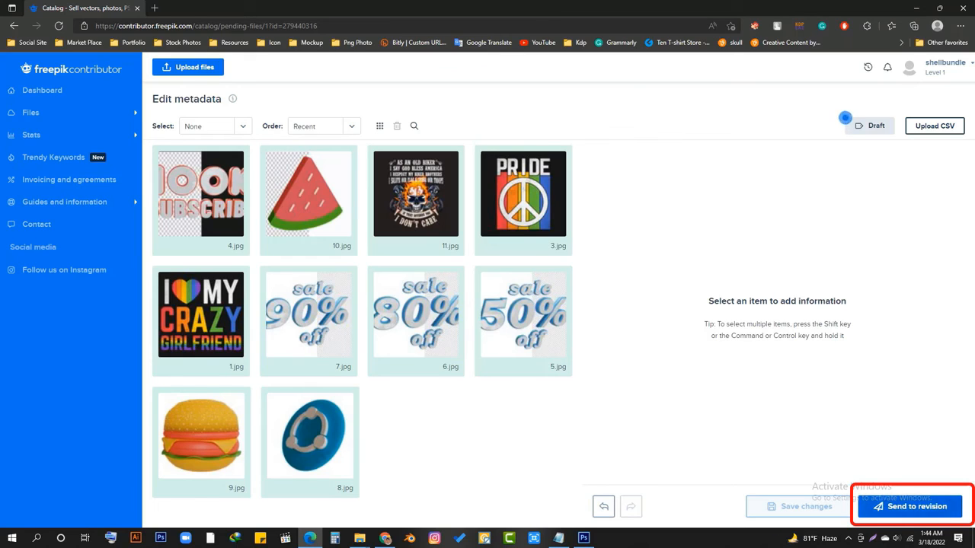
click(910, 506)
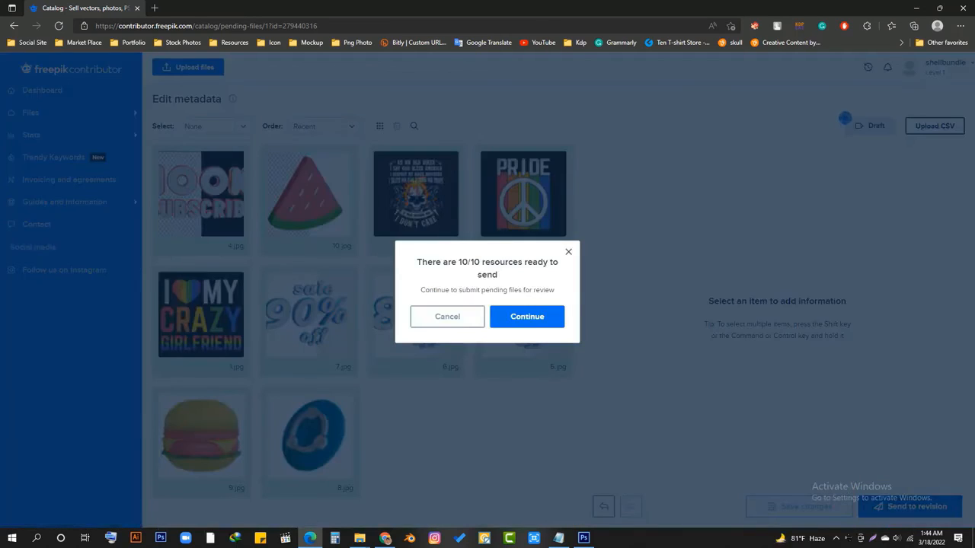
click(527, 316)
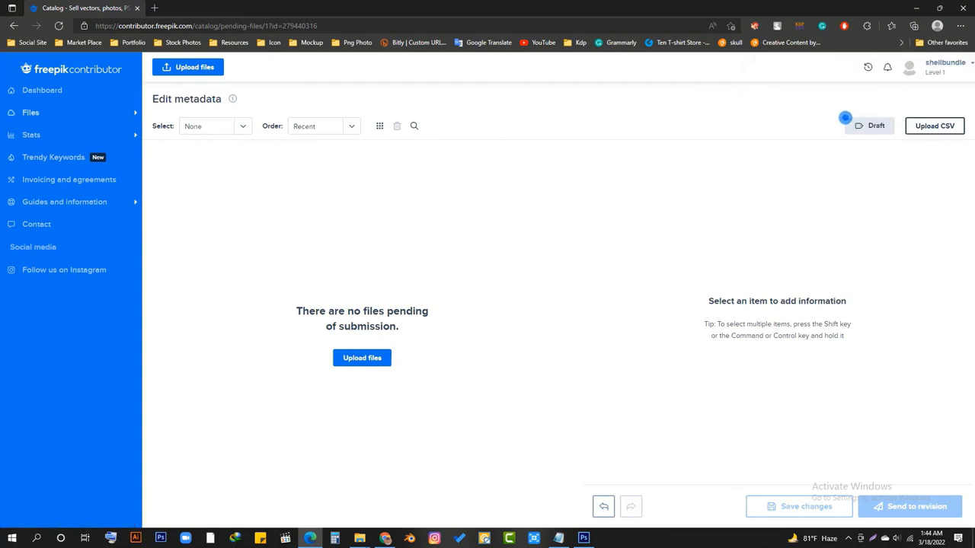
- Look through the lists of files under revision, rejected files and published files
click(31, 113)
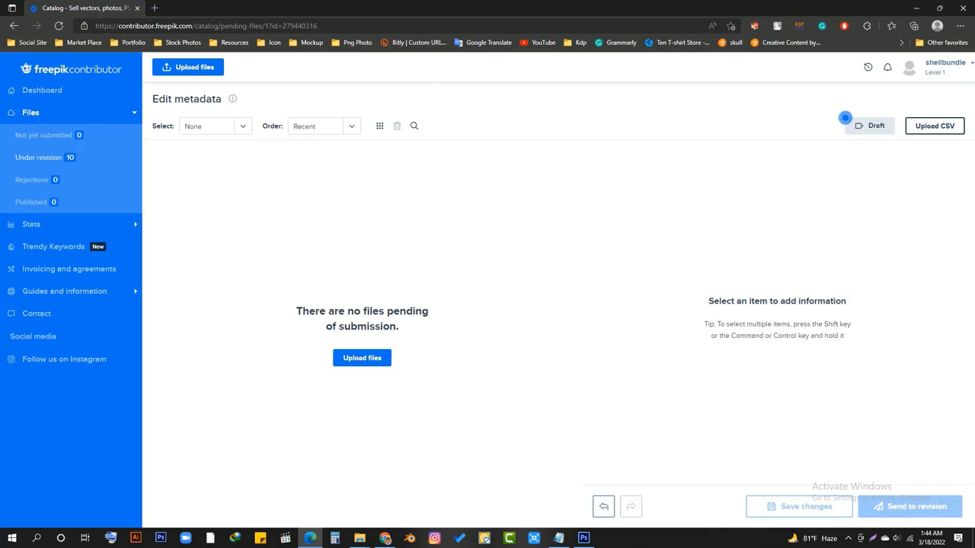
click(38, 157)
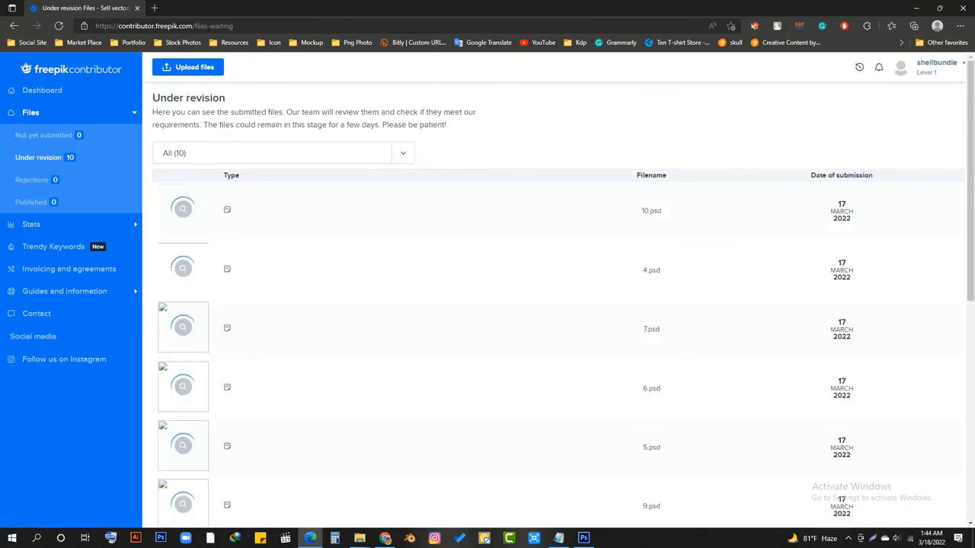
scroll(558, 304, down, 10)
scroll(183, 191, up, 10)
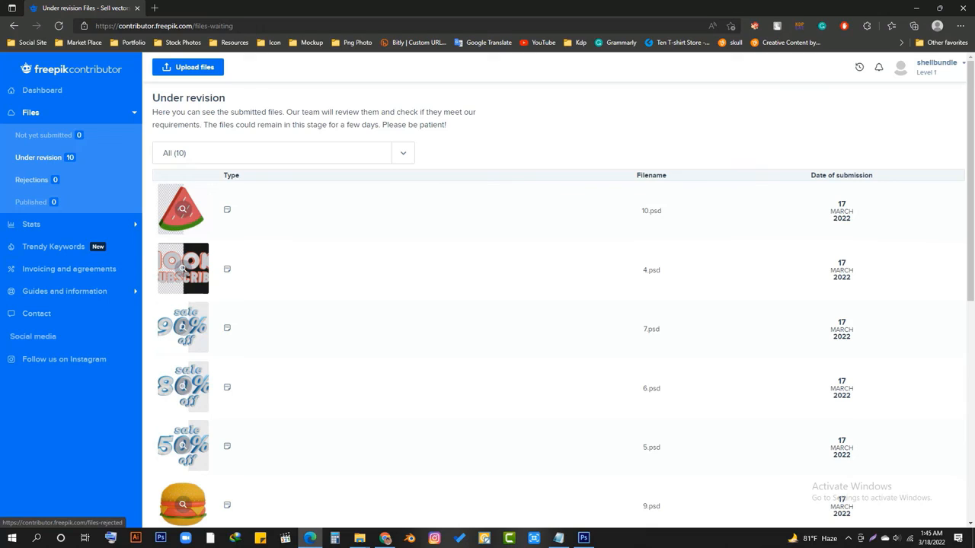
click(38, 181)
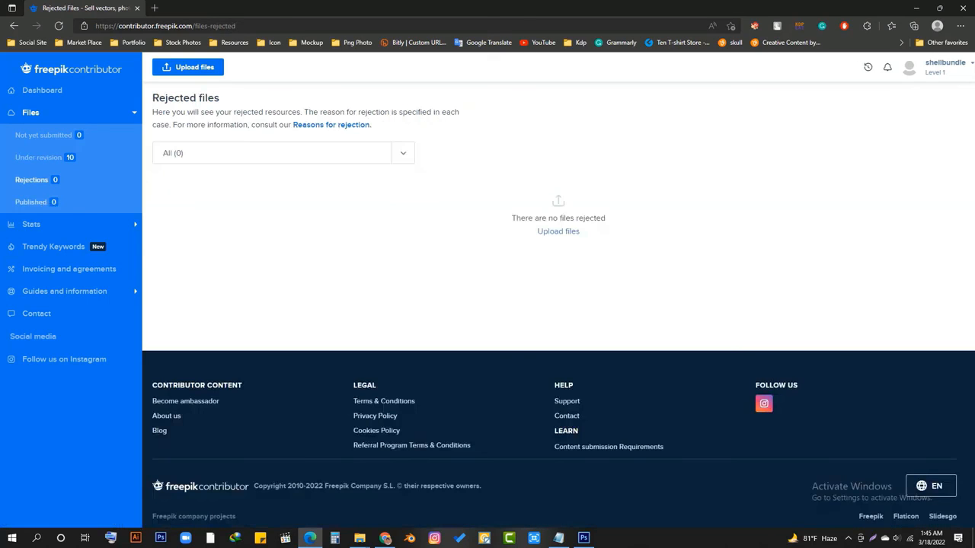
click(30, 201)
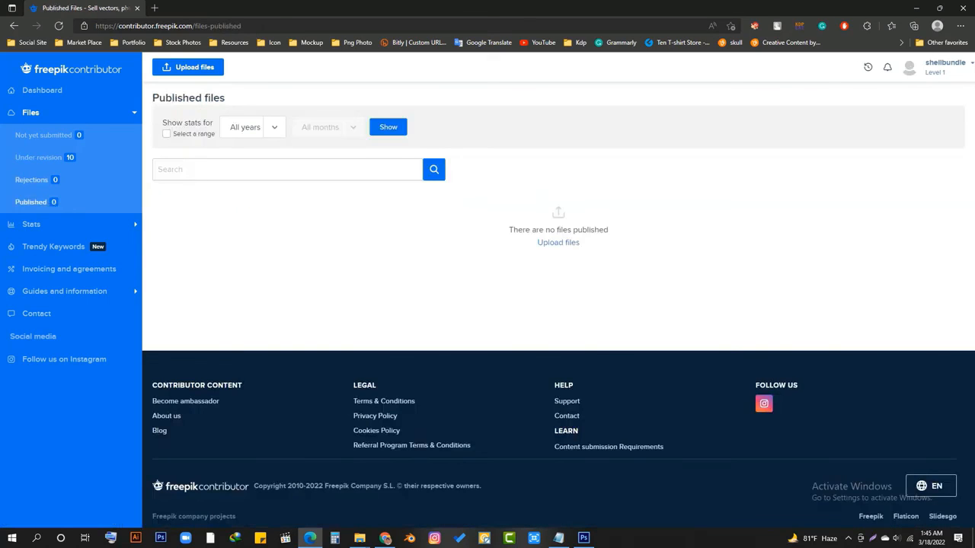